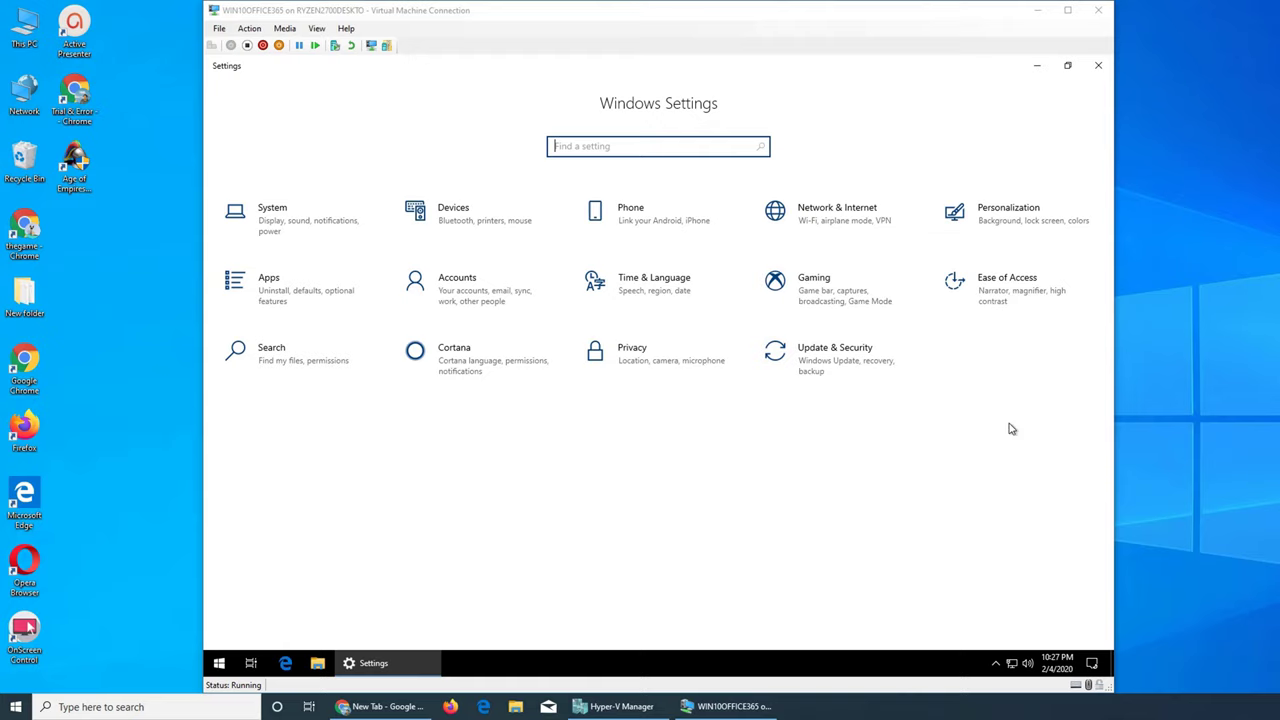
click(1000, 287)
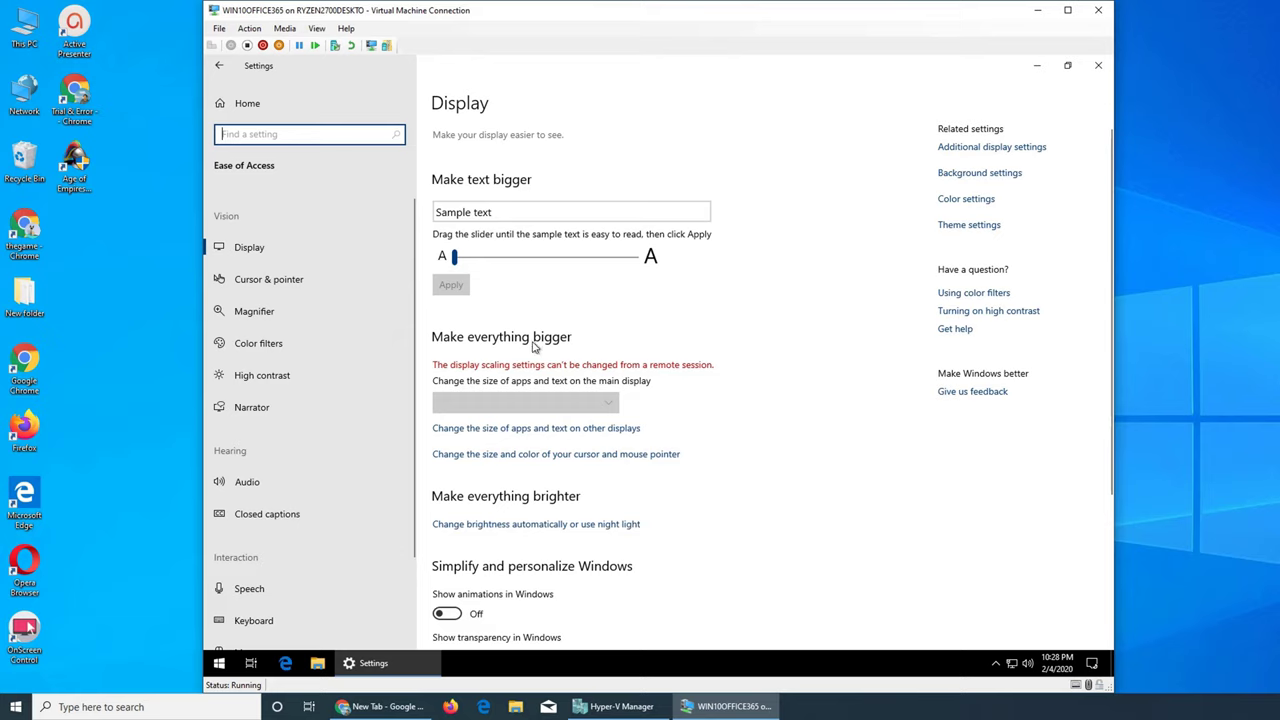
click(583, 406)
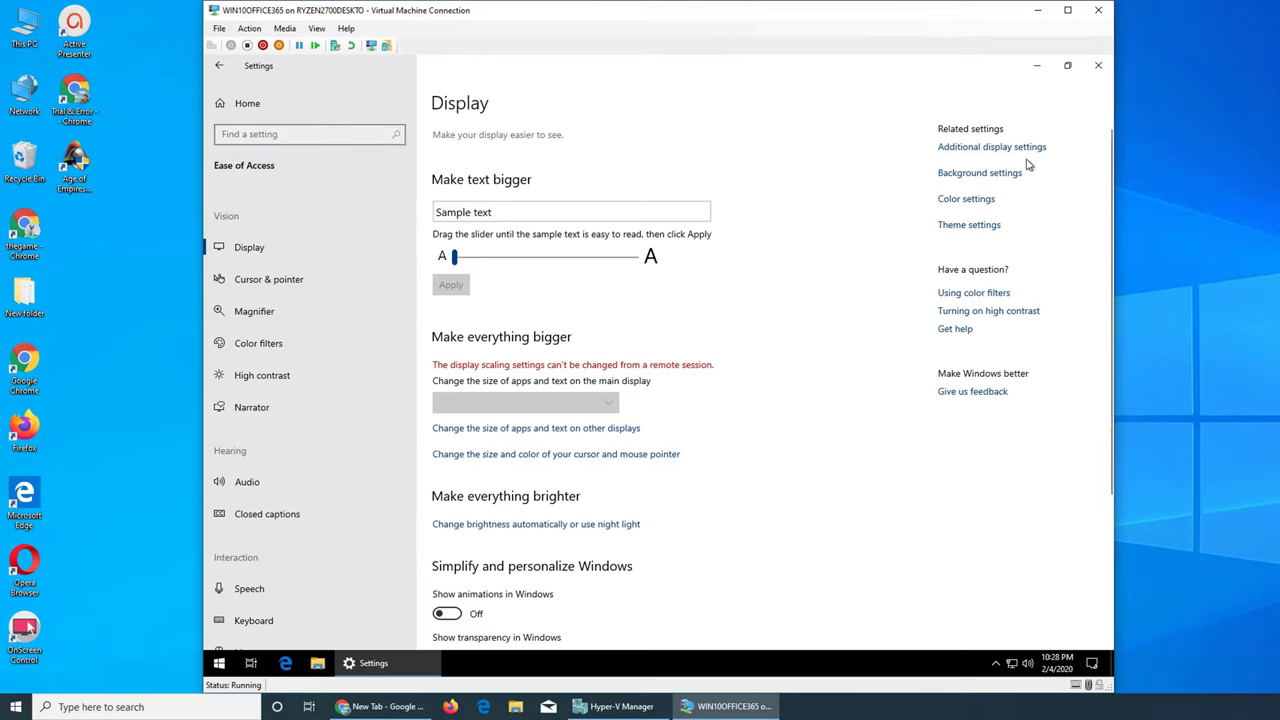
click(476, 265)
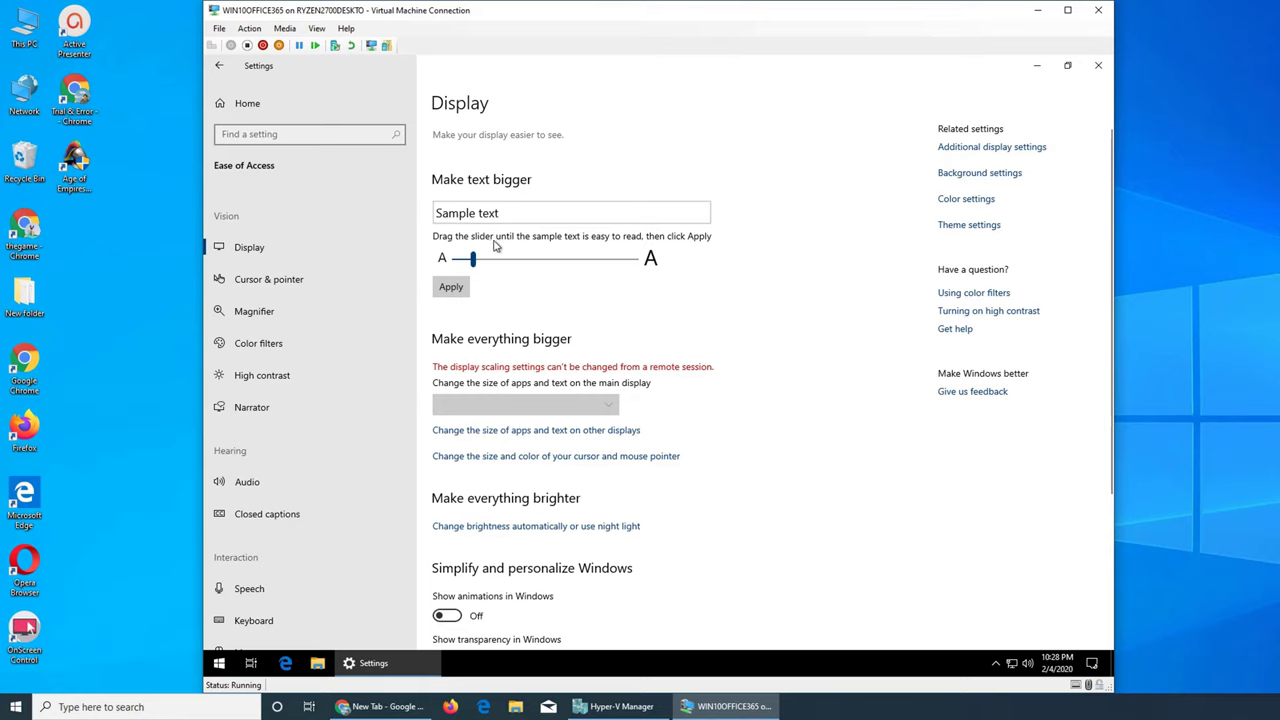
drag(514, 259, 470, 263)
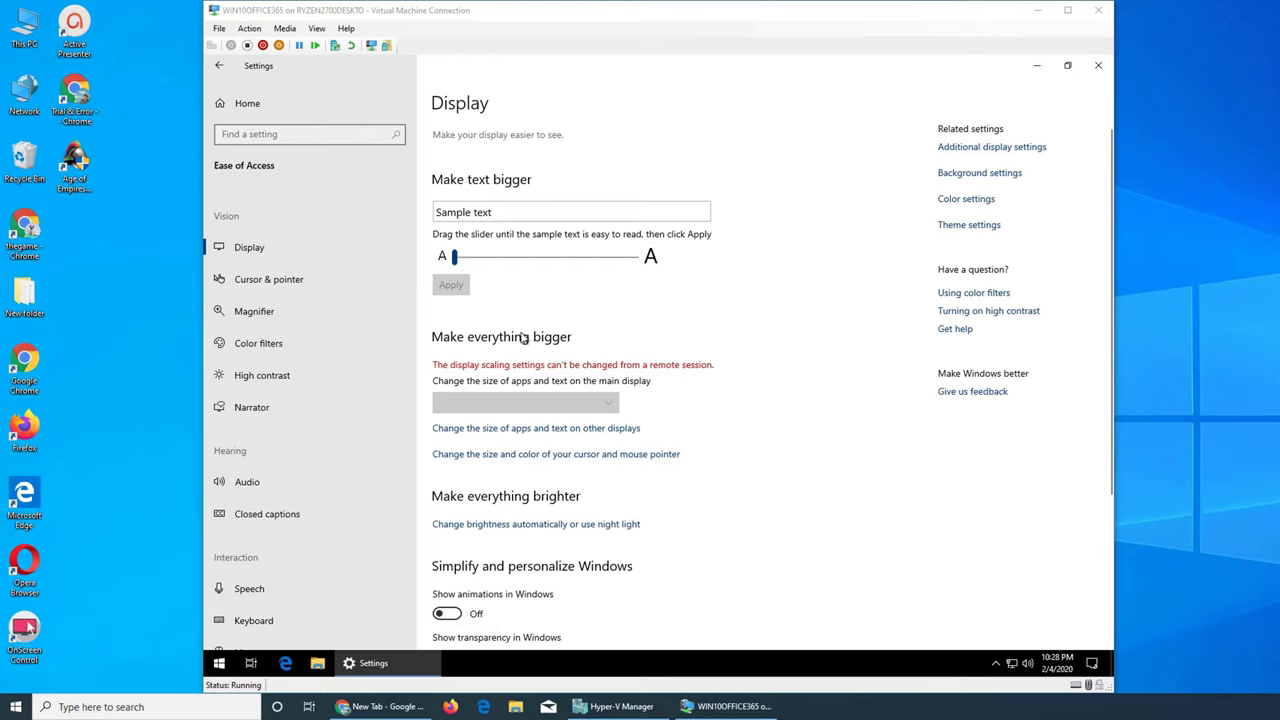
Step: Focus the virtual machine window and scroll down the Display page to the app and text sizing link
click(762, 385)
scroll(777, 390, down, 1)
scroll(777, 390, down, 4)
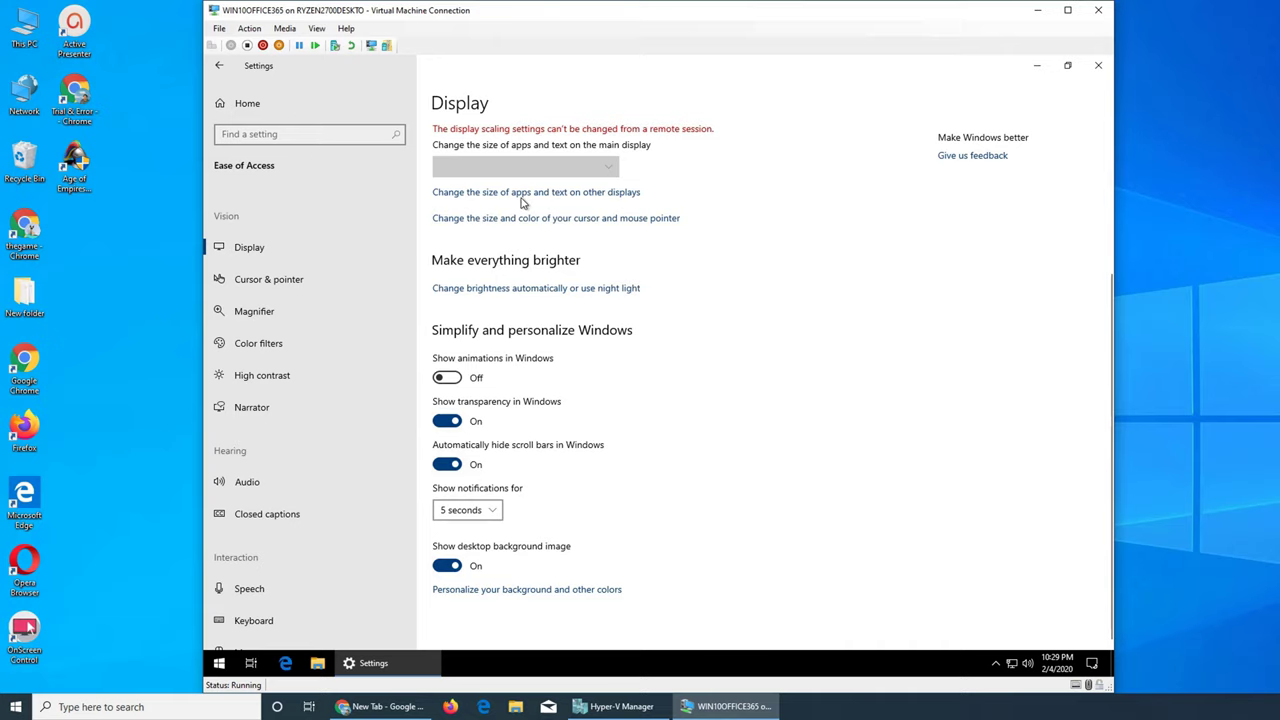
Step: View the System display settings for app and text size, then go back to Ease of Access Display
click(594, 192)
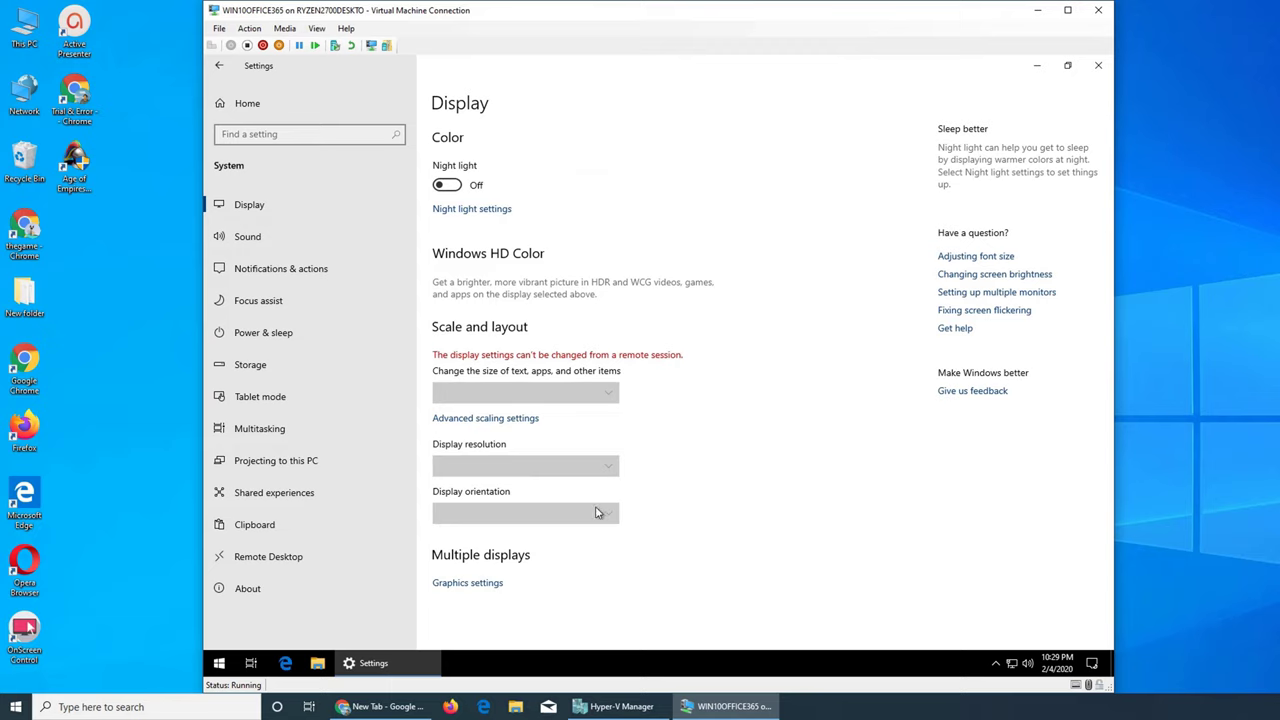
click(219, 65)
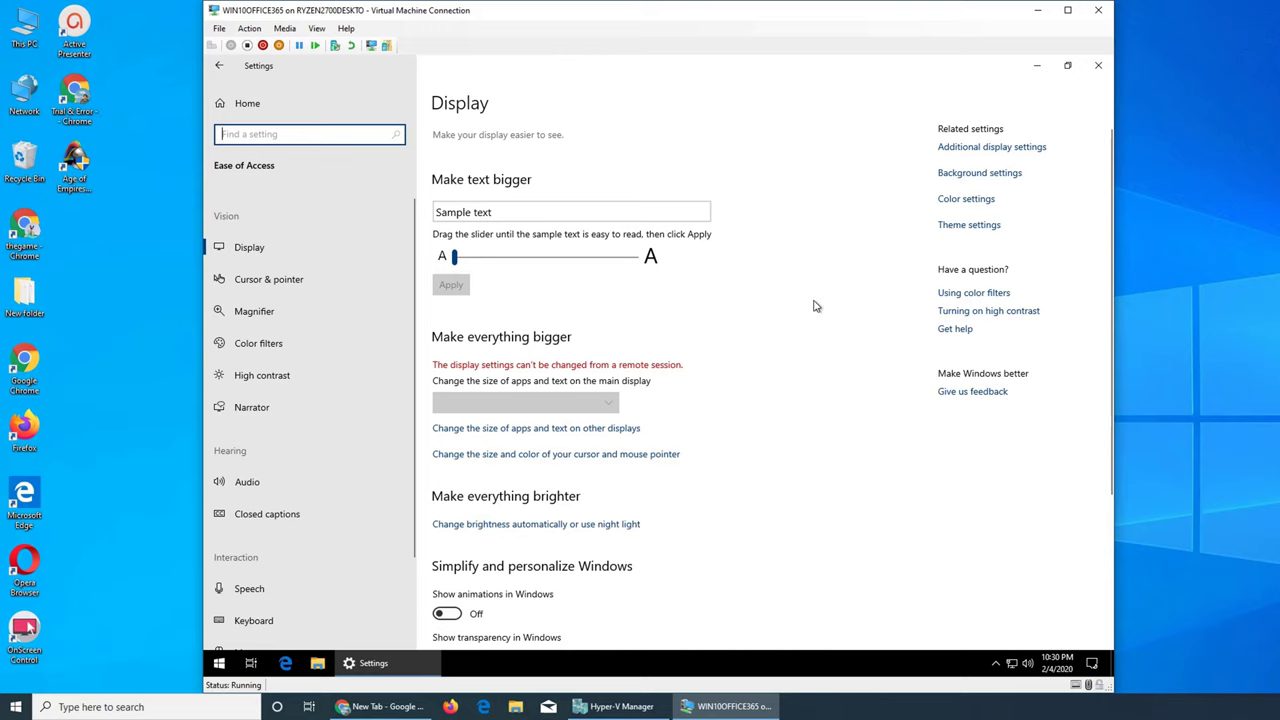
scroll(880, 409, down, 2)
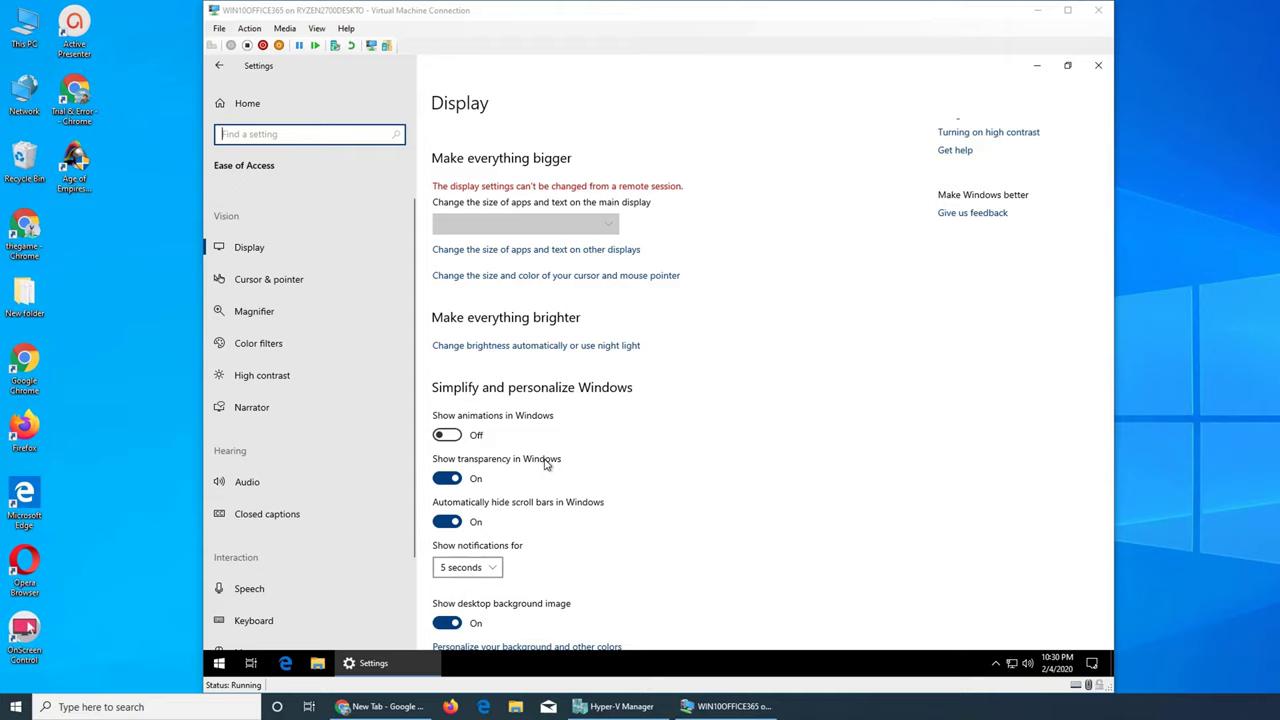
click(1037, 67)
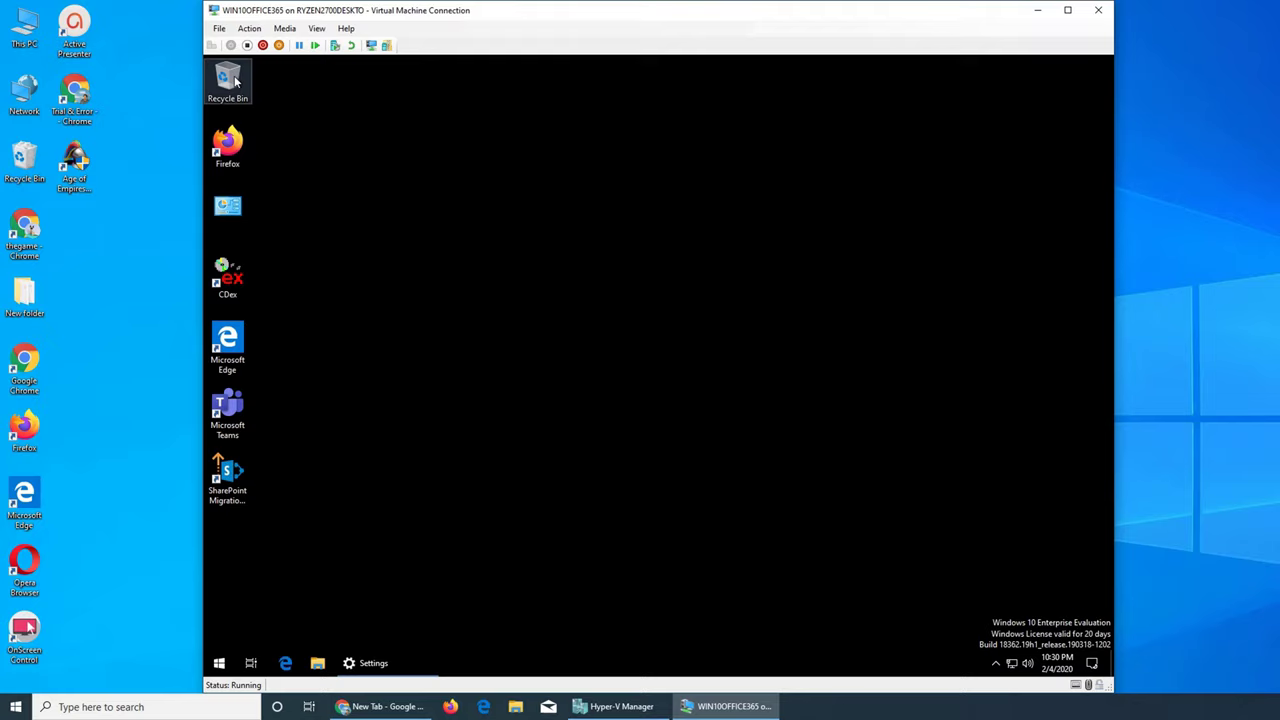
click(220, 663)
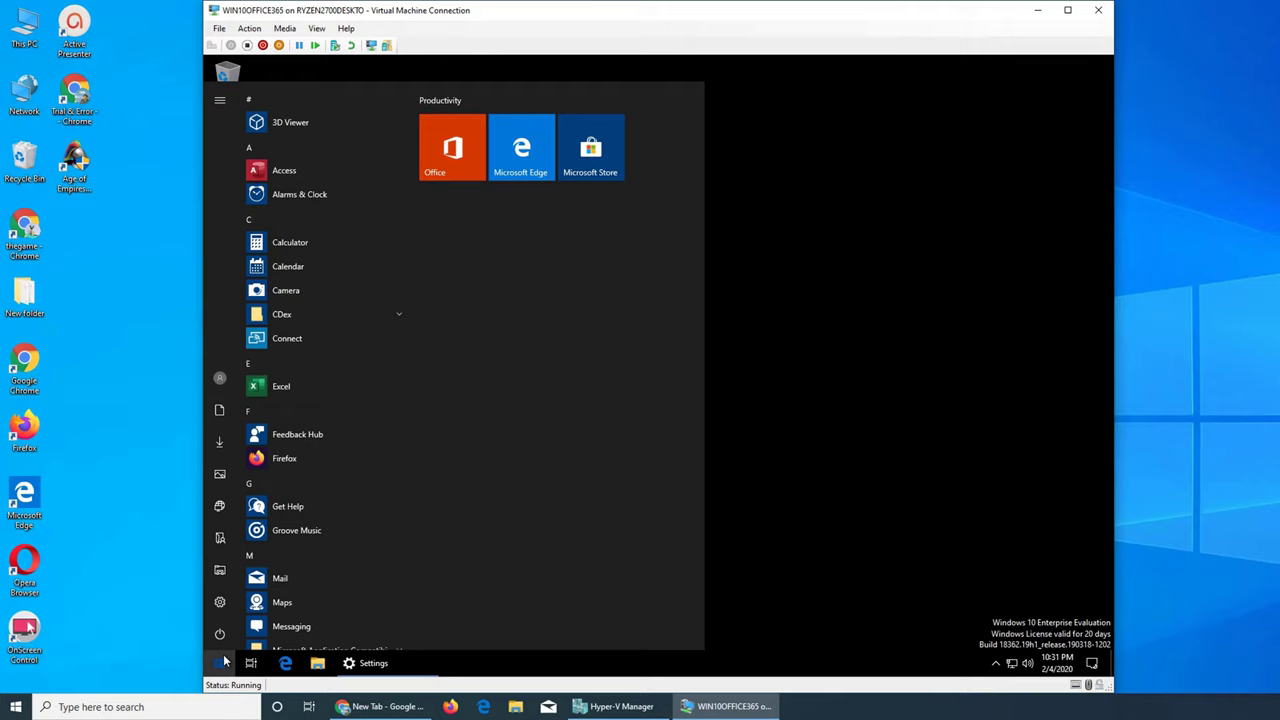
click(941, 488)
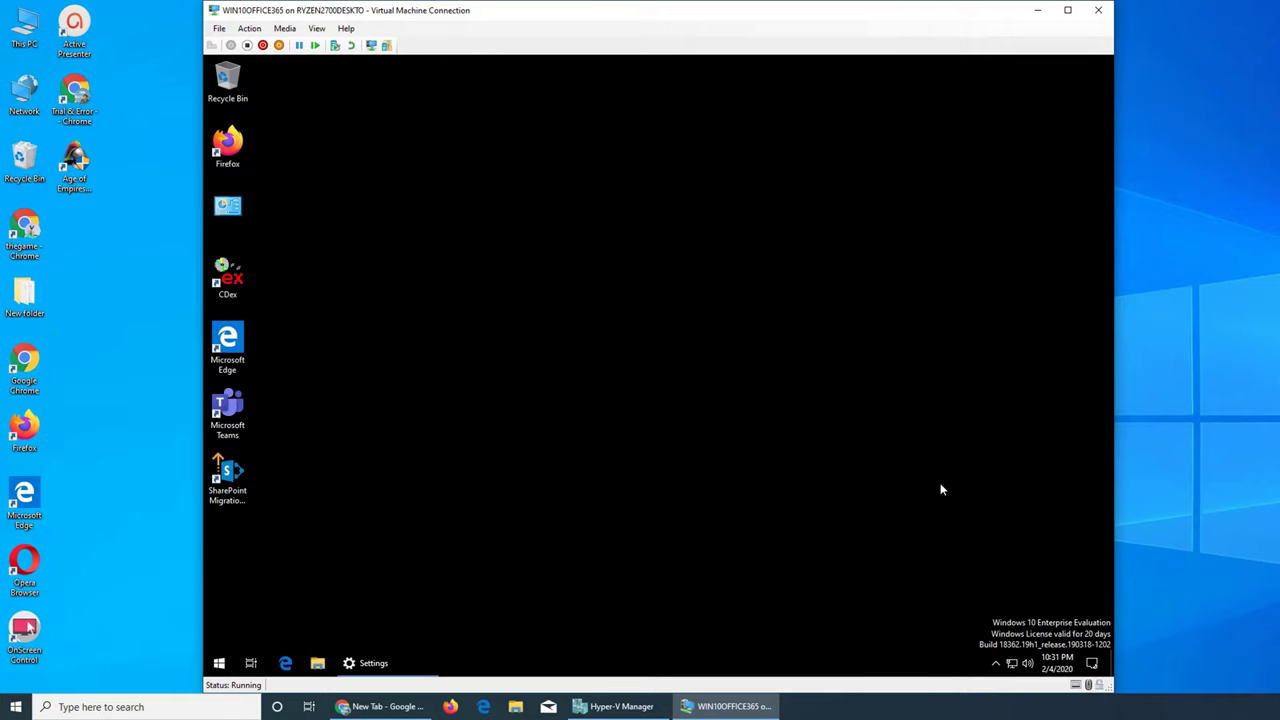
click(366, 665)
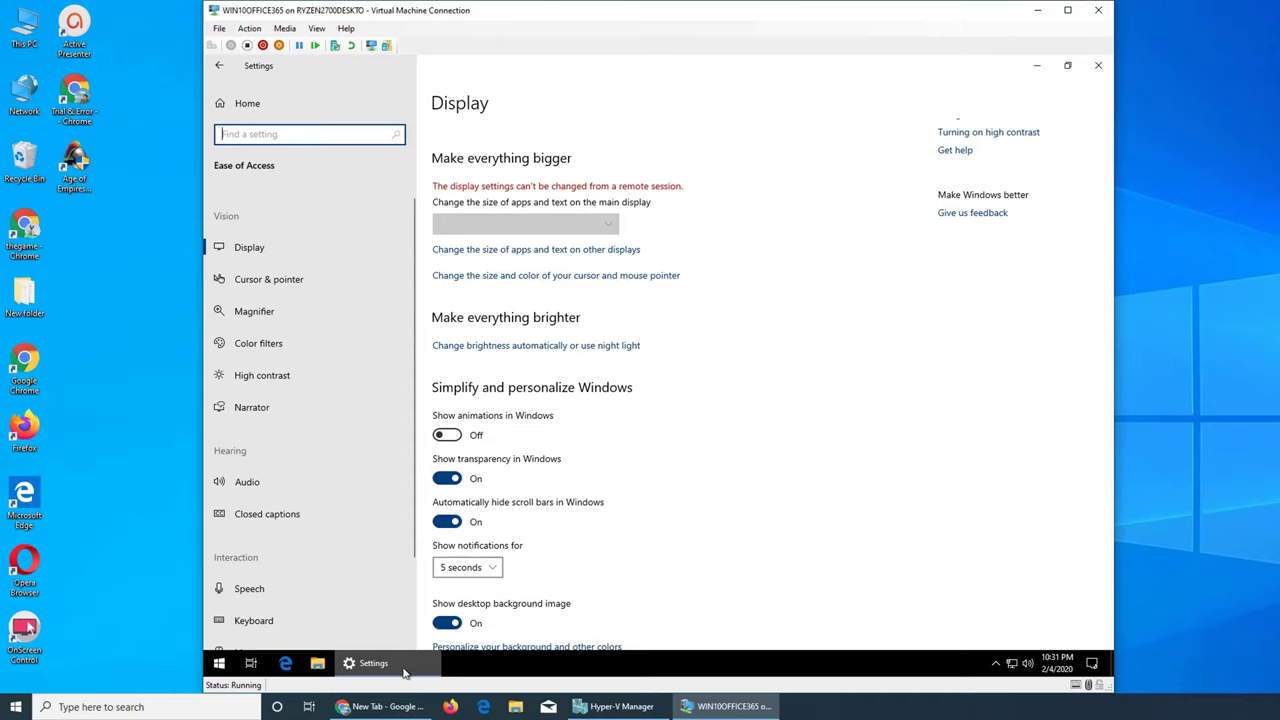
Step: Minimize and restore the Settings window, then scroll down the Ease of Access page
click(396, 672)
click(393, 668)
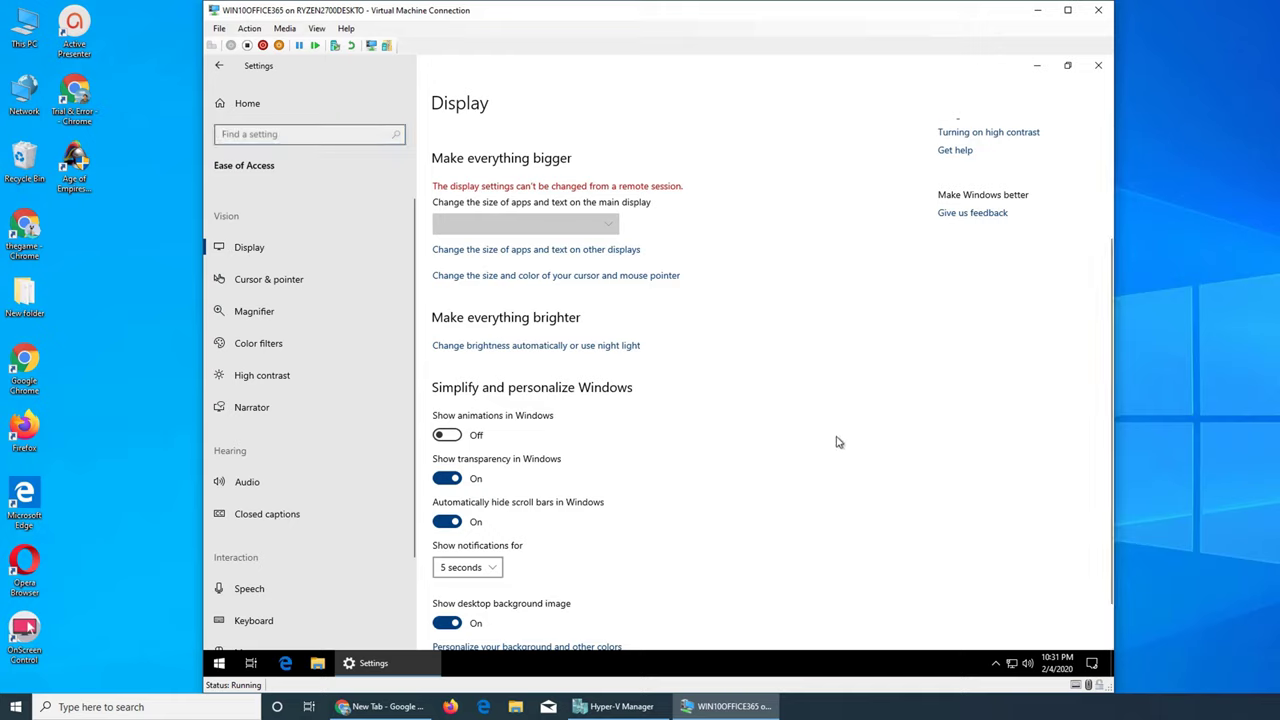
scroll(546, 517, down, 1)
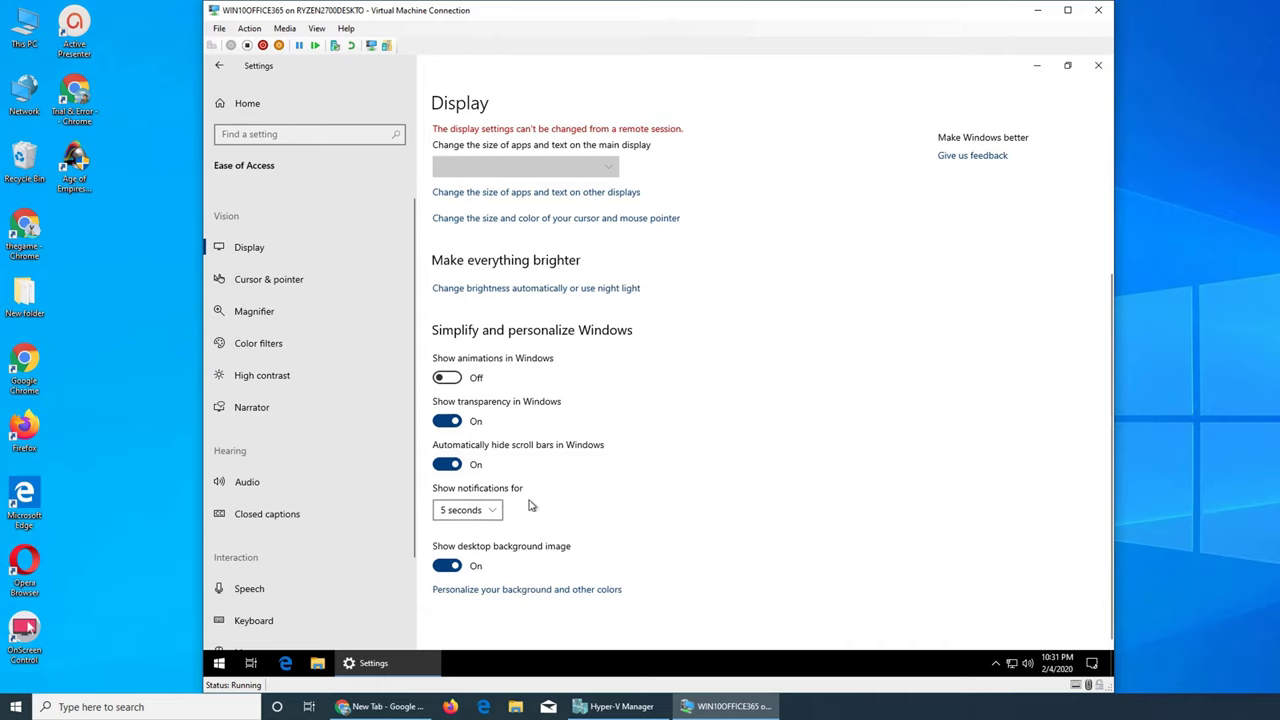
Step: On the Cursor & pointer page, try larger pointer sizes, then return it to the smallest
click(240, 283)
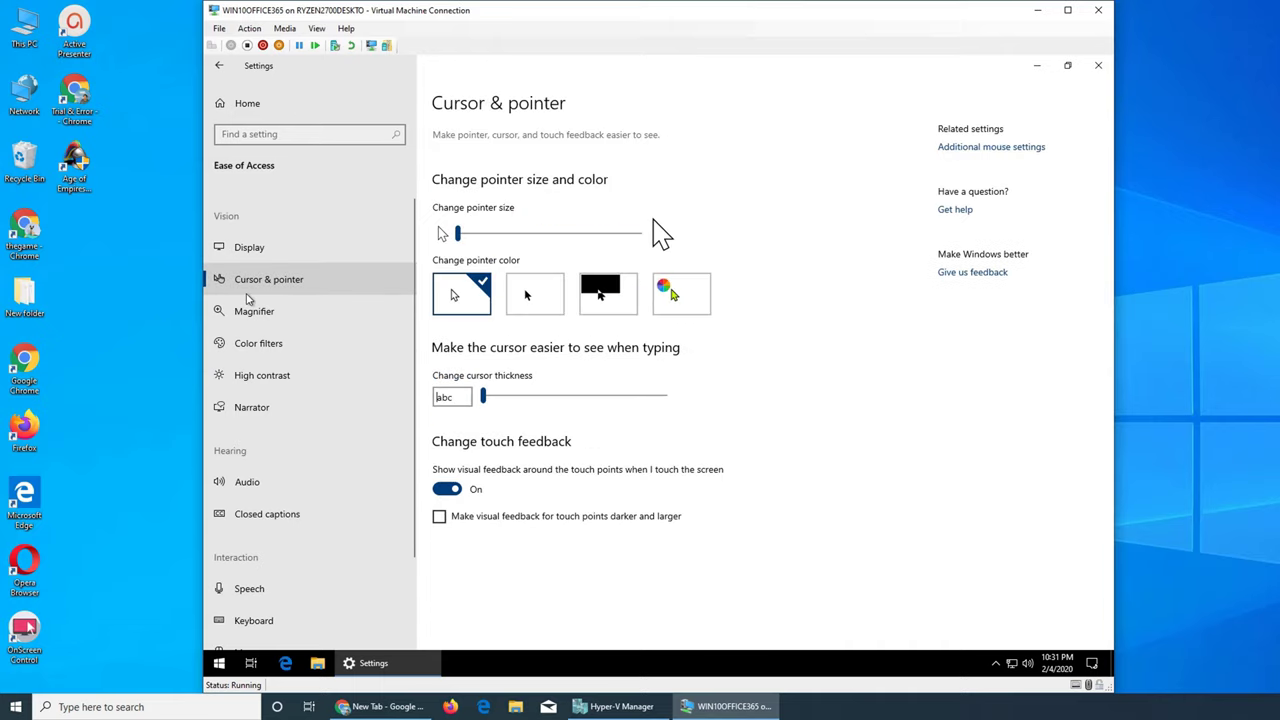
click(640, 233)
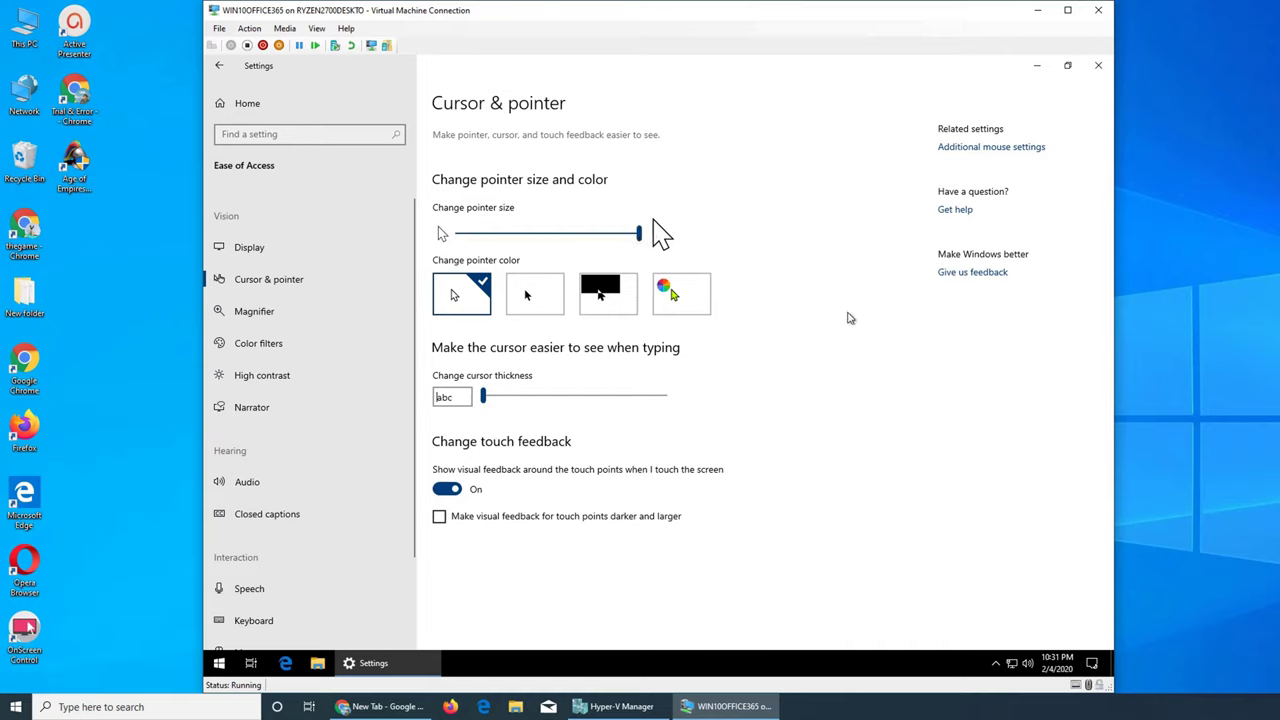
drag(546, 233, 496, 234)
click(458, 238)
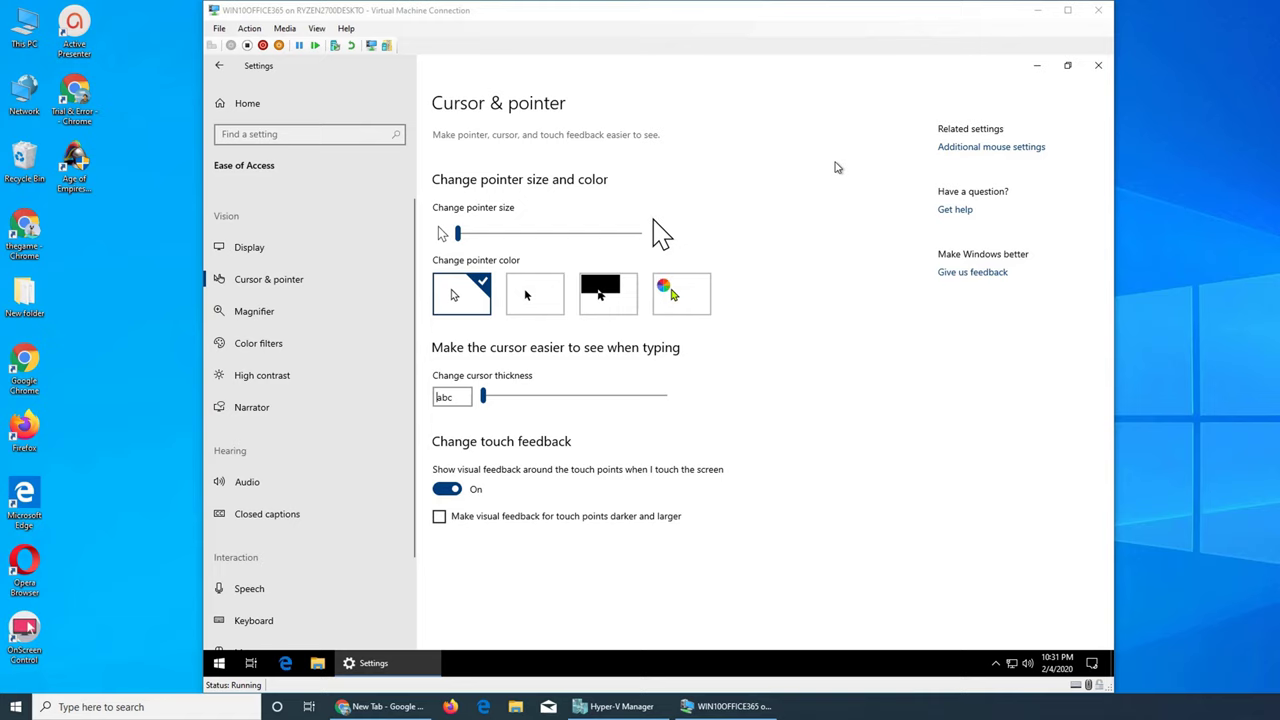
Step: Compare black and inverted pointer colours, finishing with inverted
click(519, 305)
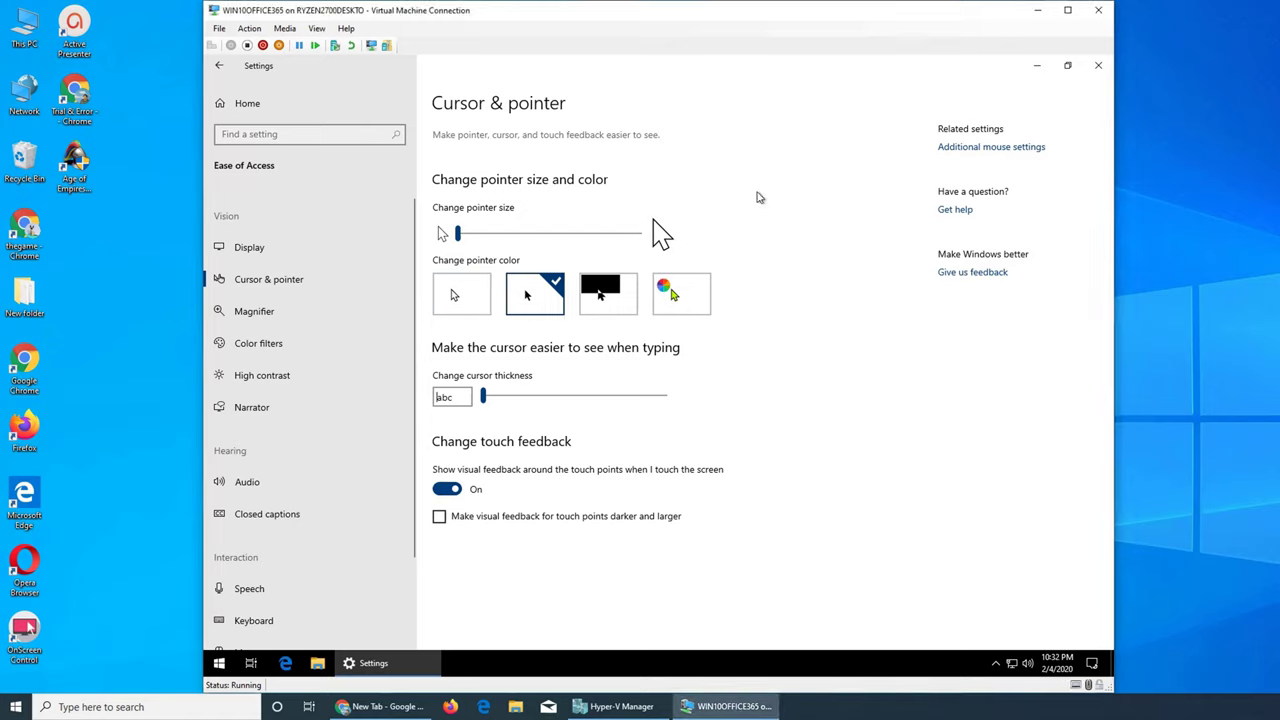
click(609, 296)
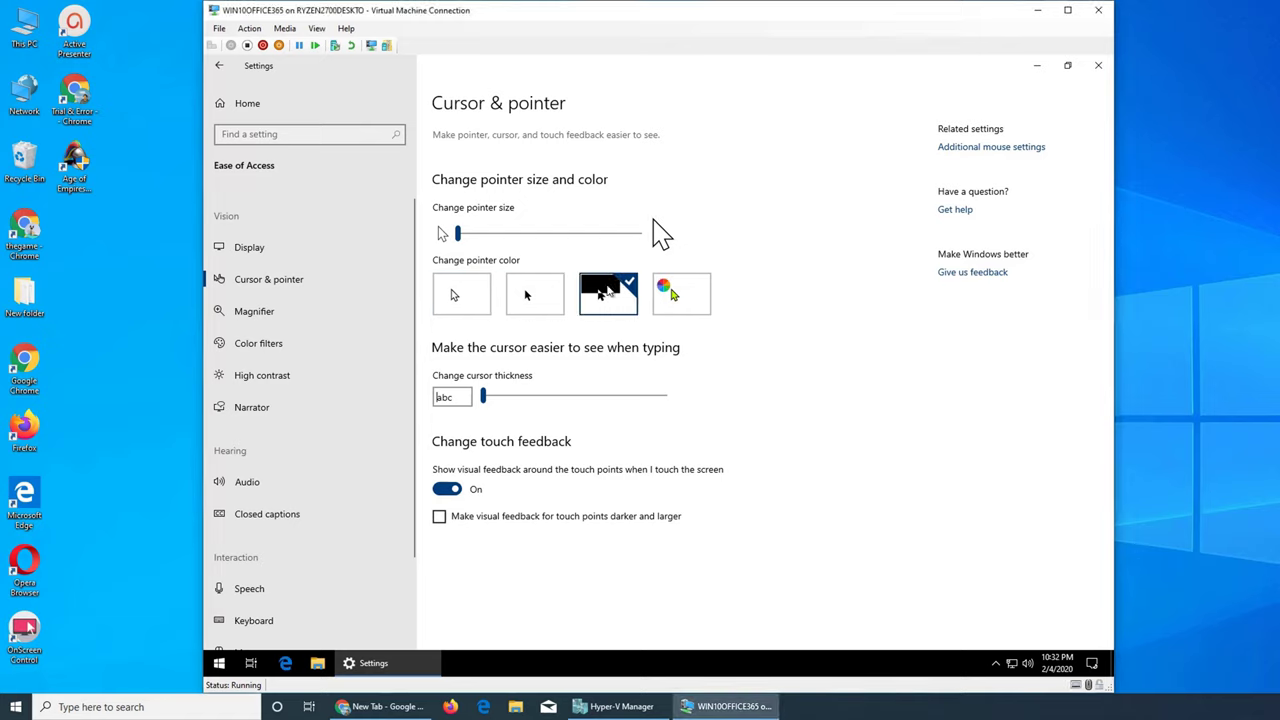
click(545, 298)
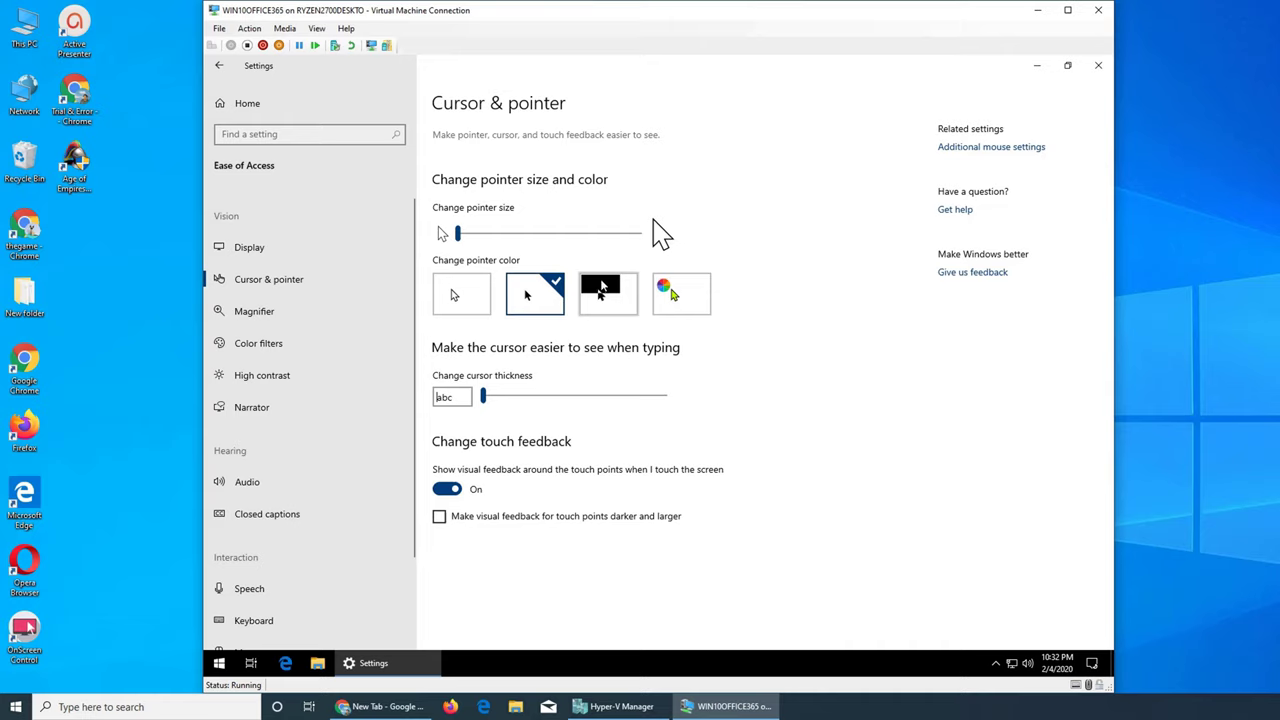
click(612, 295)
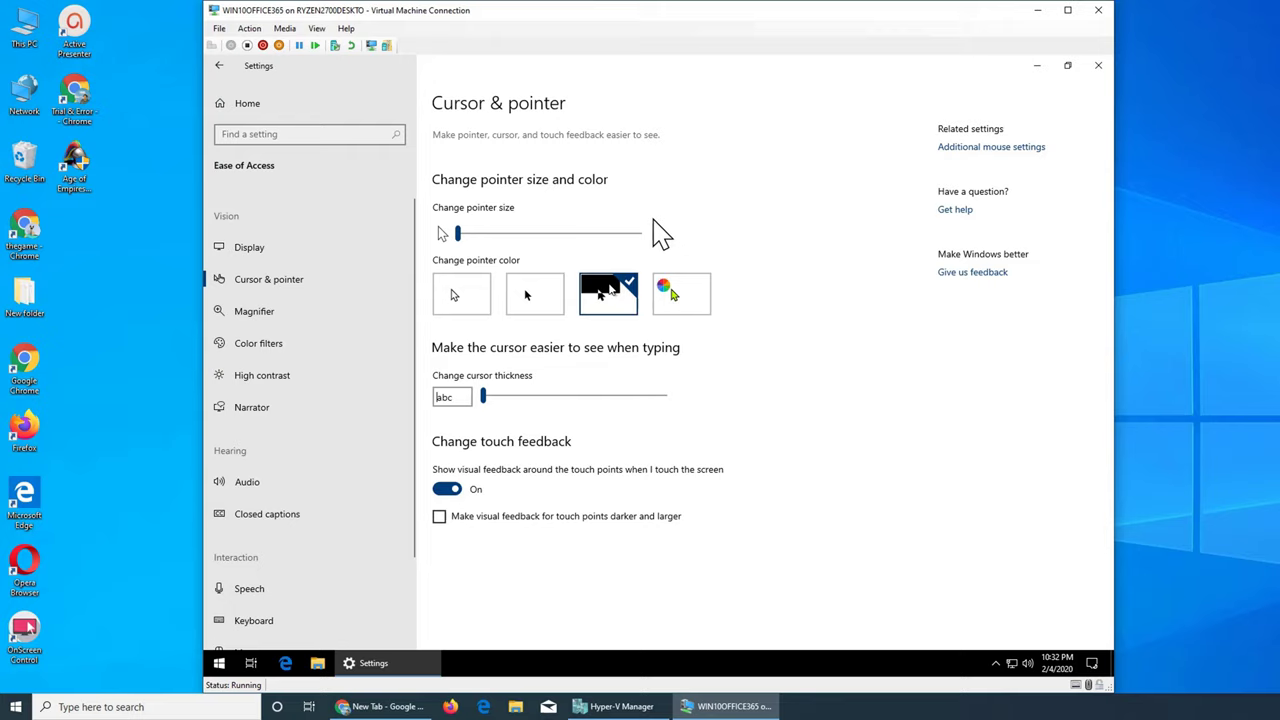
Step: Try a custom pink pointer colour, then restore the plain white pointer
click(668, 292)
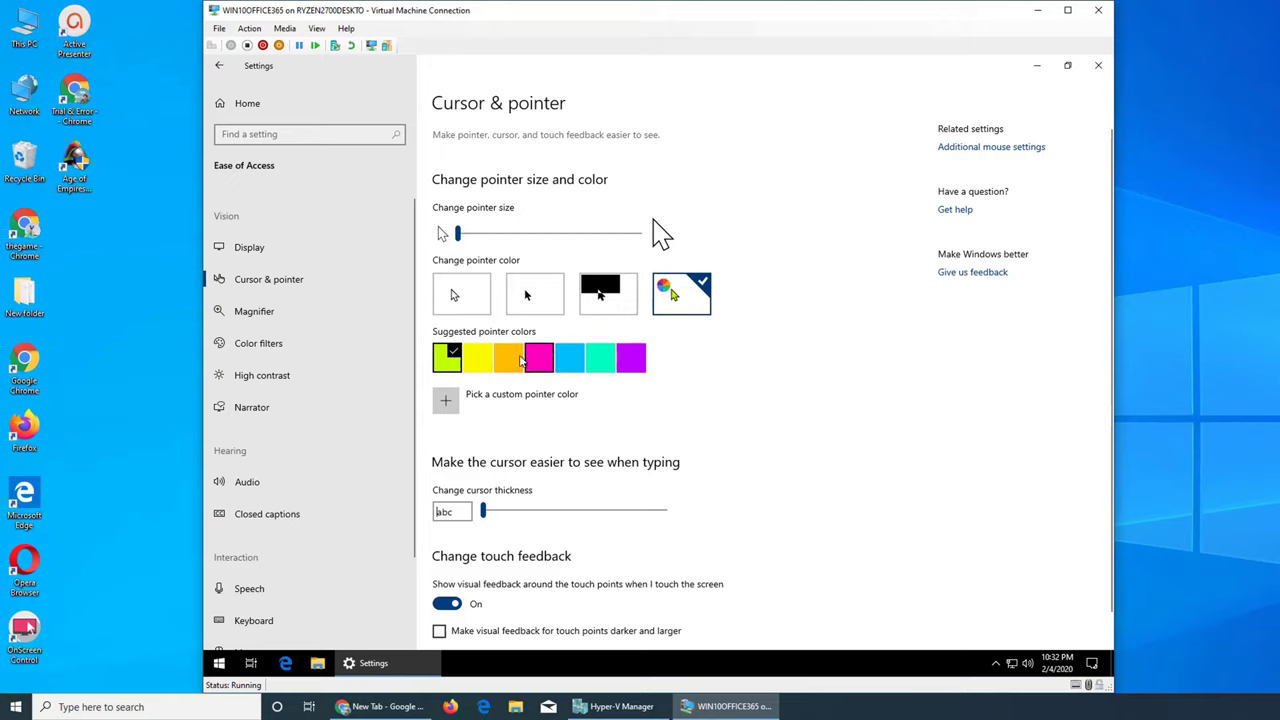
click(542, 357)
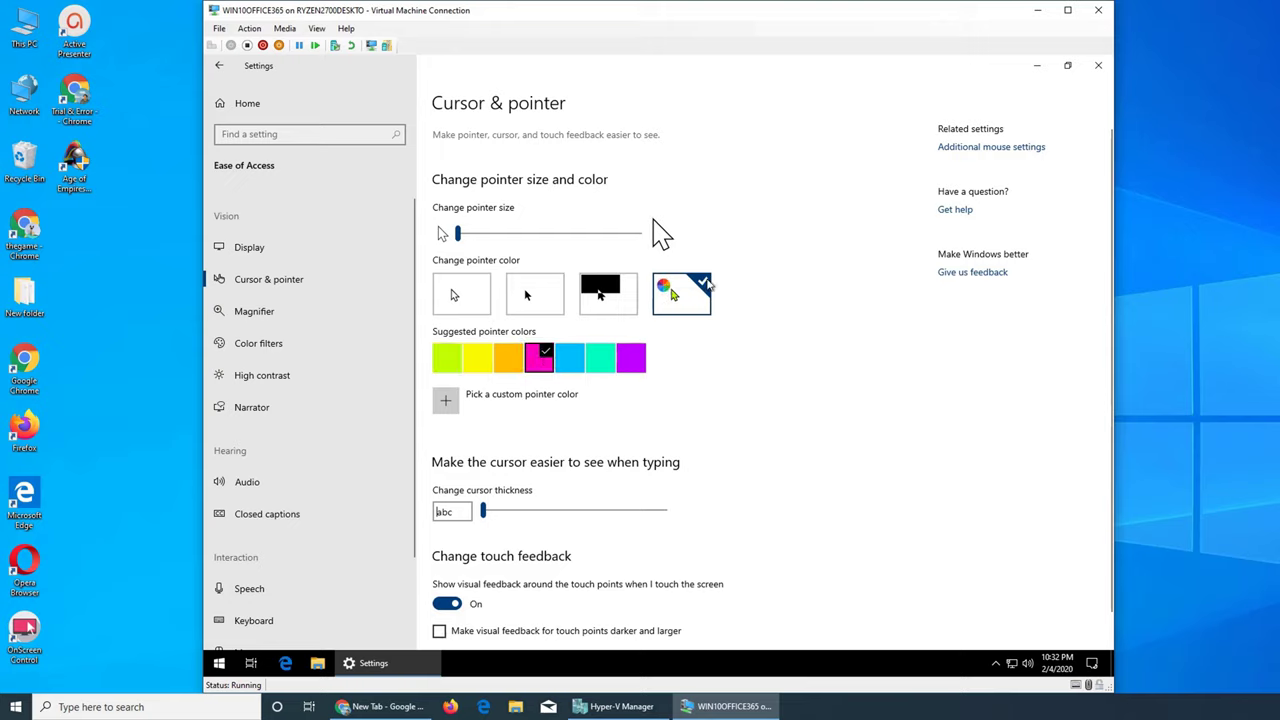
click(457, 296)
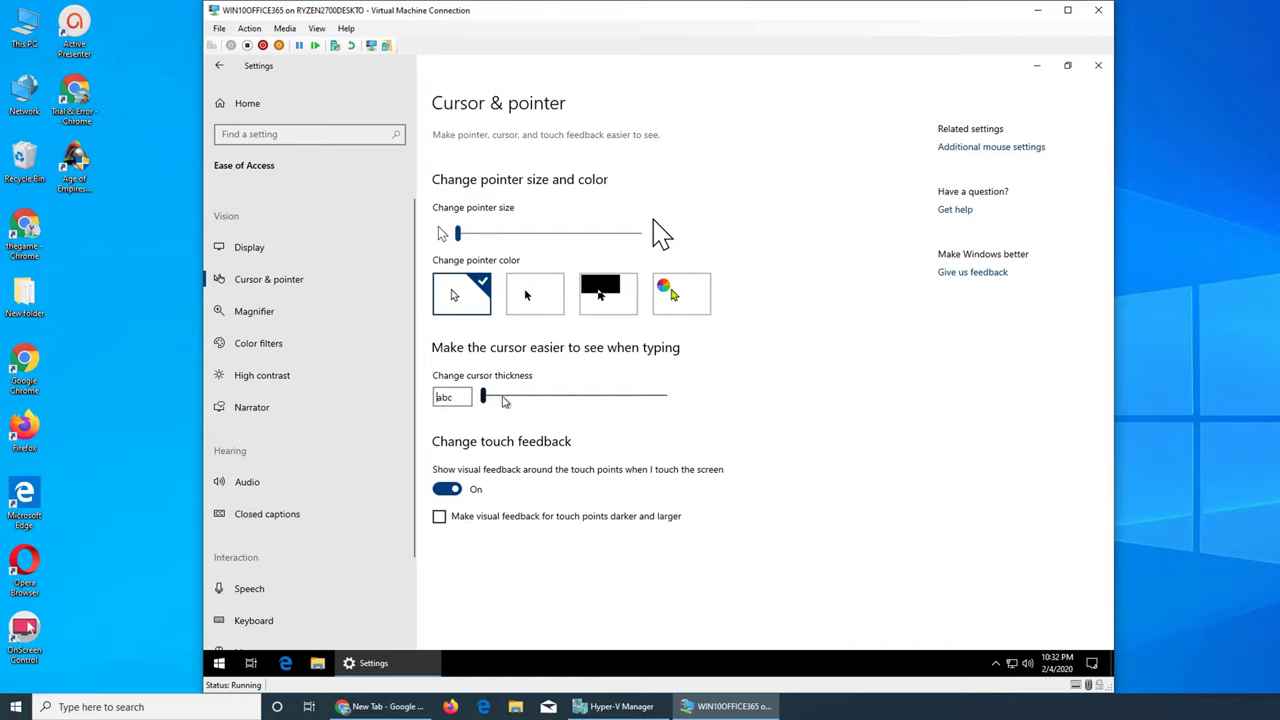
Step: Try a thicker text cursor, then set the cursor thickness back to its thinnest
drag(484, 397, 661, 399)
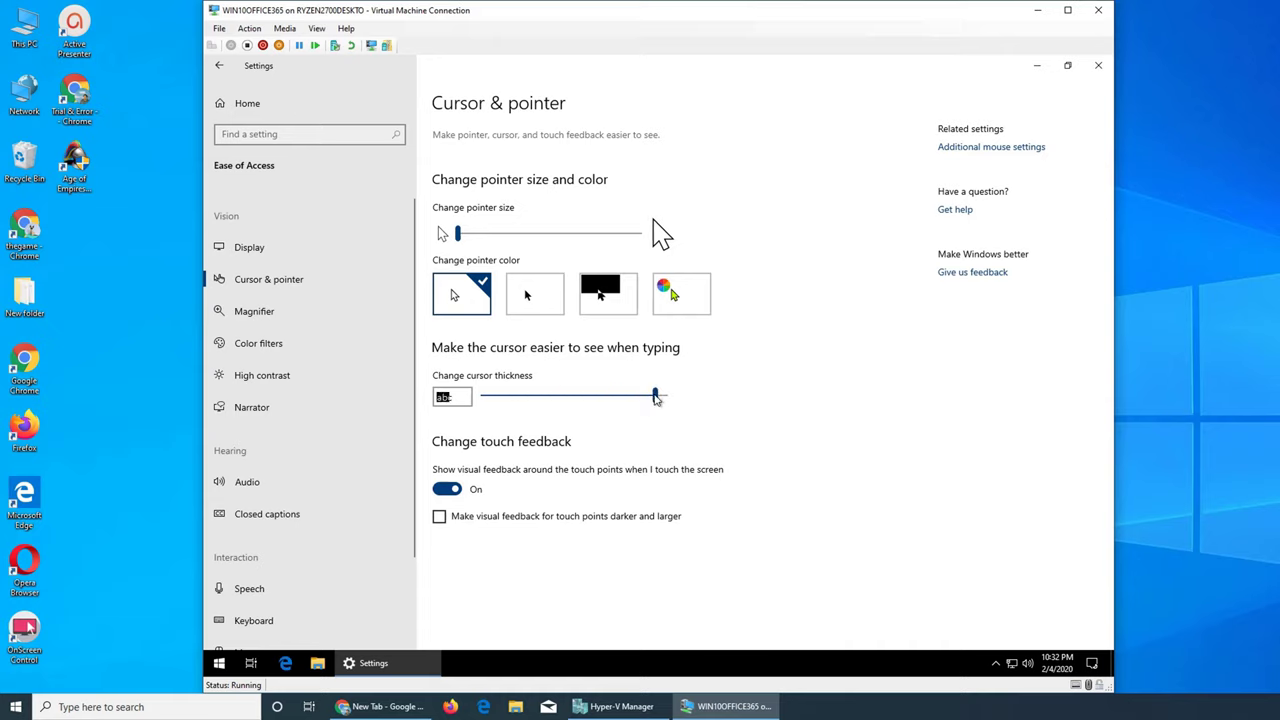
key(Home)
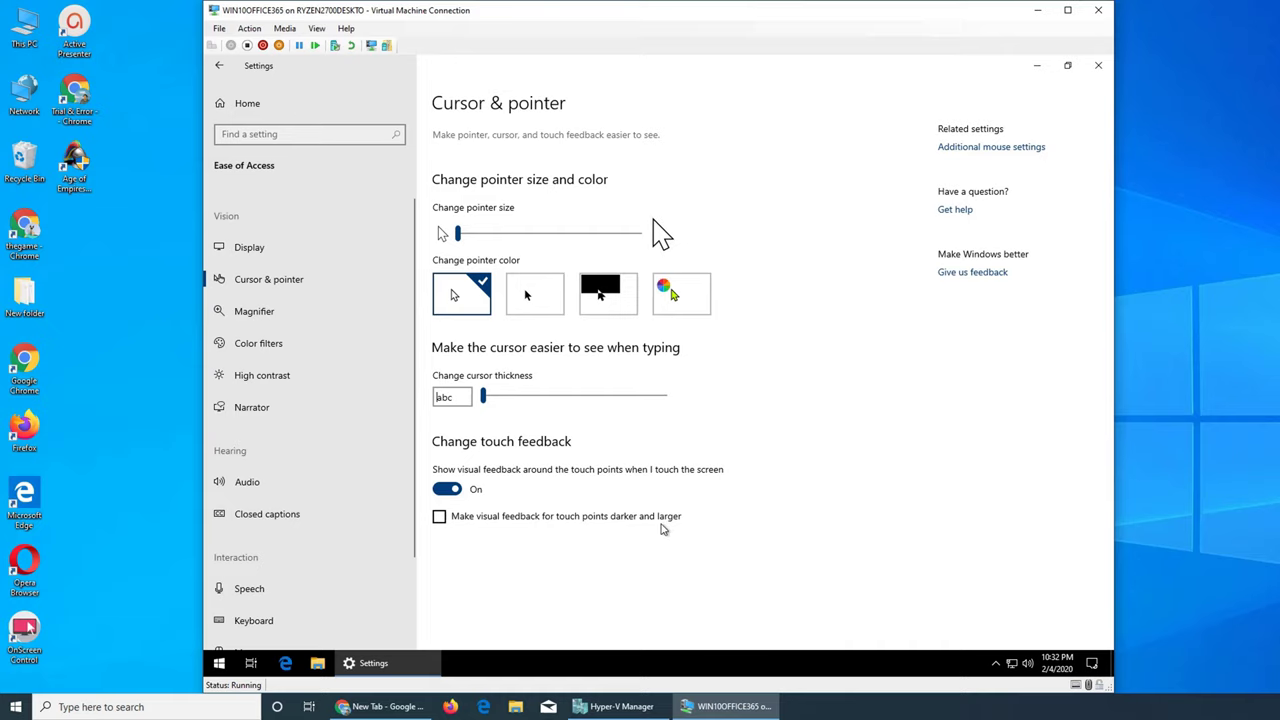
scroll(350, 400, down, 2)
scroll(350, 404, up, 2)
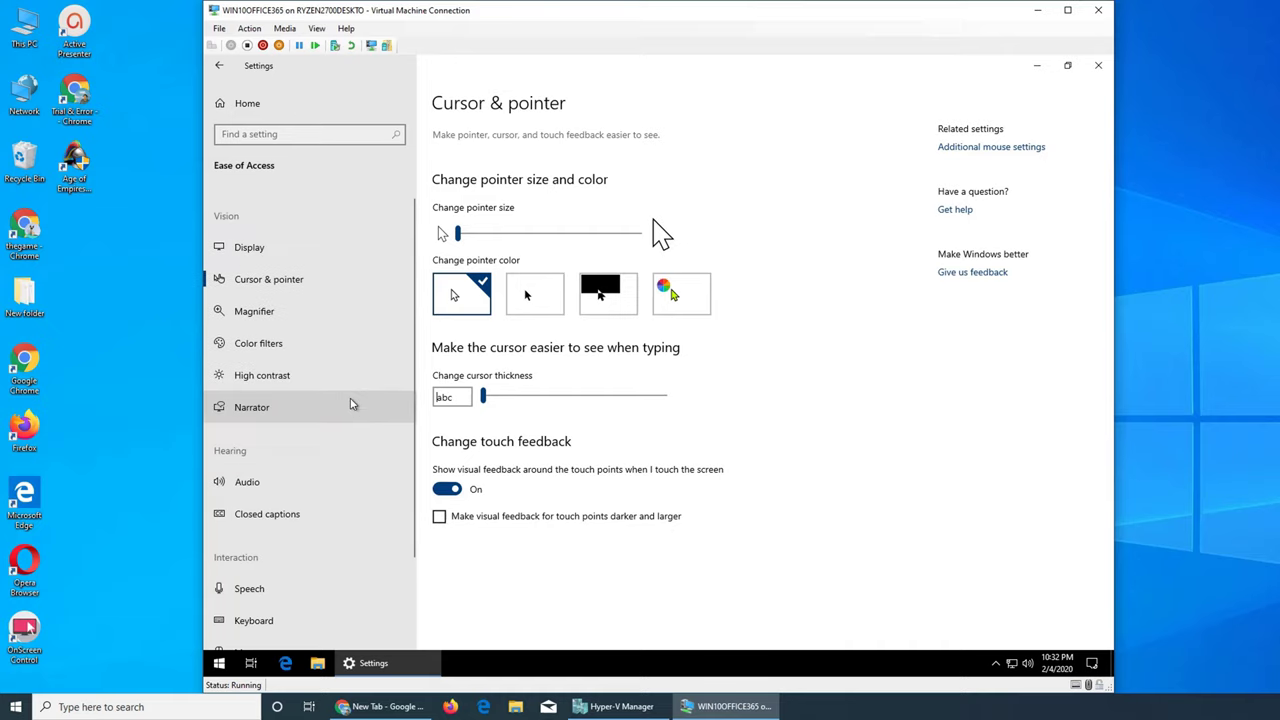
Step: Switch to the Magnifier page in the Ease of Access sidebar
click(278, 316)
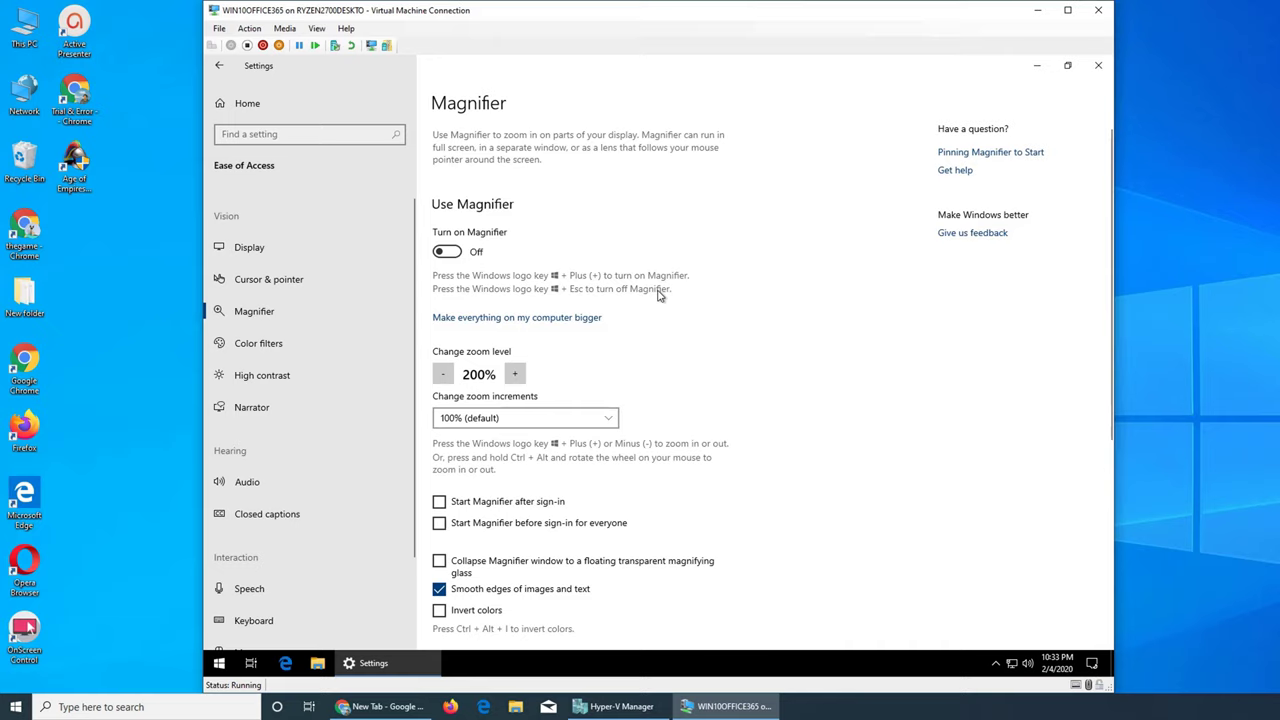
Step: Open the Pocket NYT drinking article in Firefox, compare zoom from 80% to 120%, then close Firefox
click(452, 707)
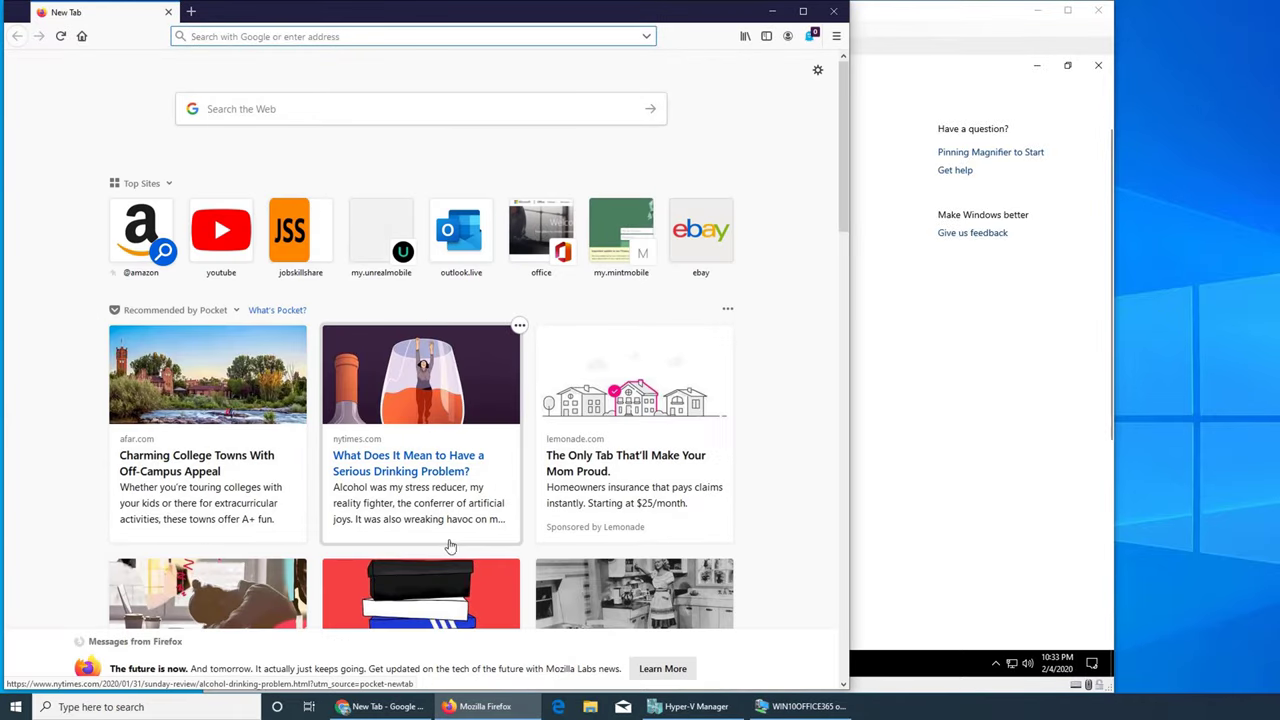
click(413, 494)
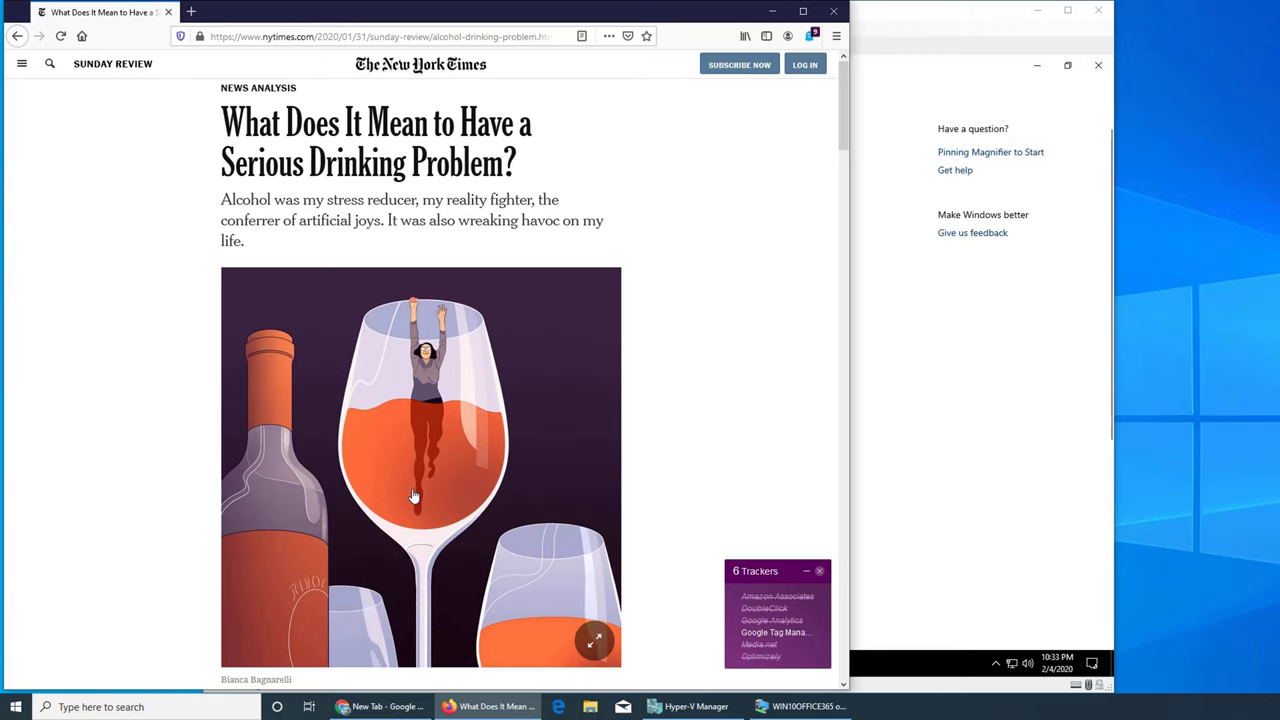
key(ctrl+plus)
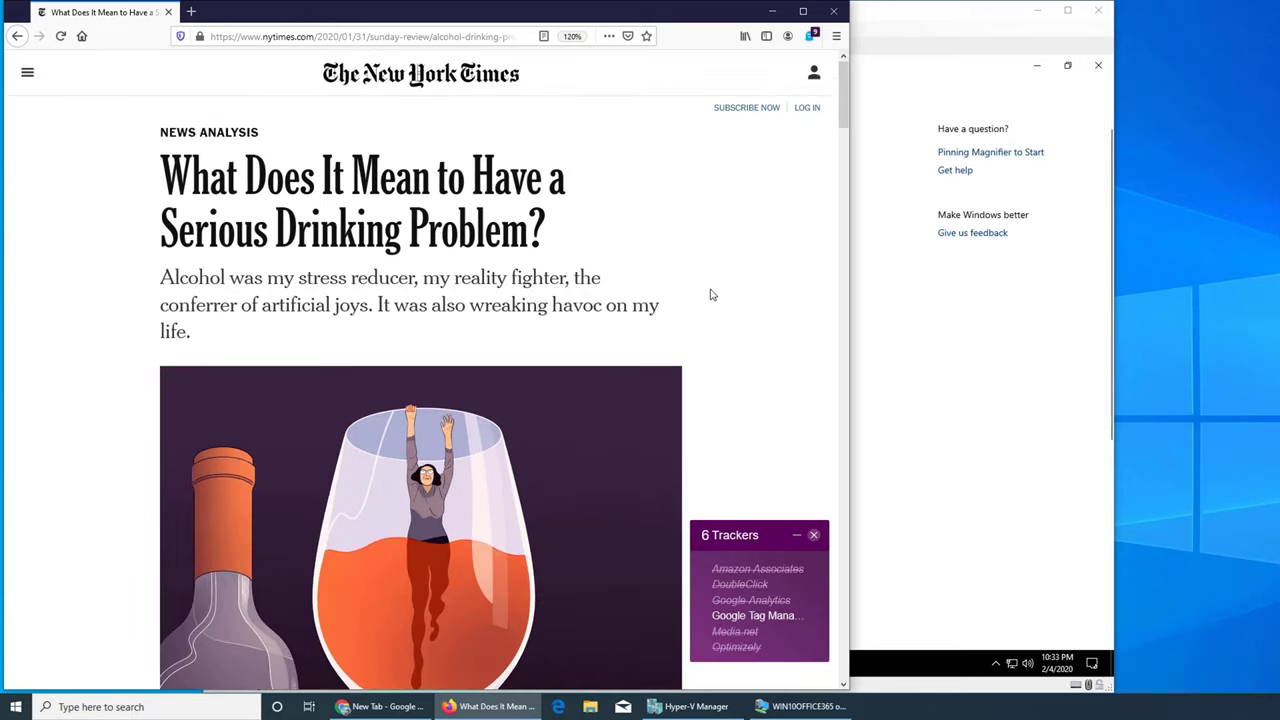
key(ctrl+minus)
key(ctrl+minus)
key(ctrl+minus)
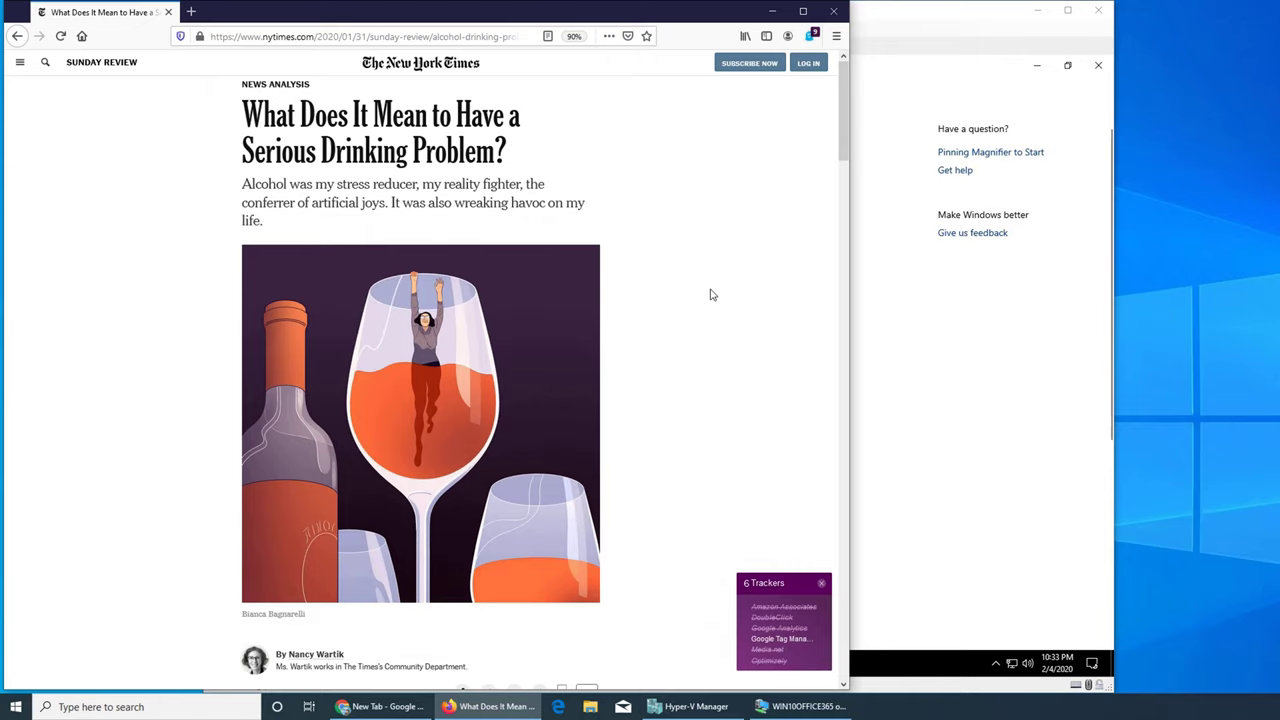
key(ctrl+plus)
key(ctrl+plus)
key(ctrl+plus)
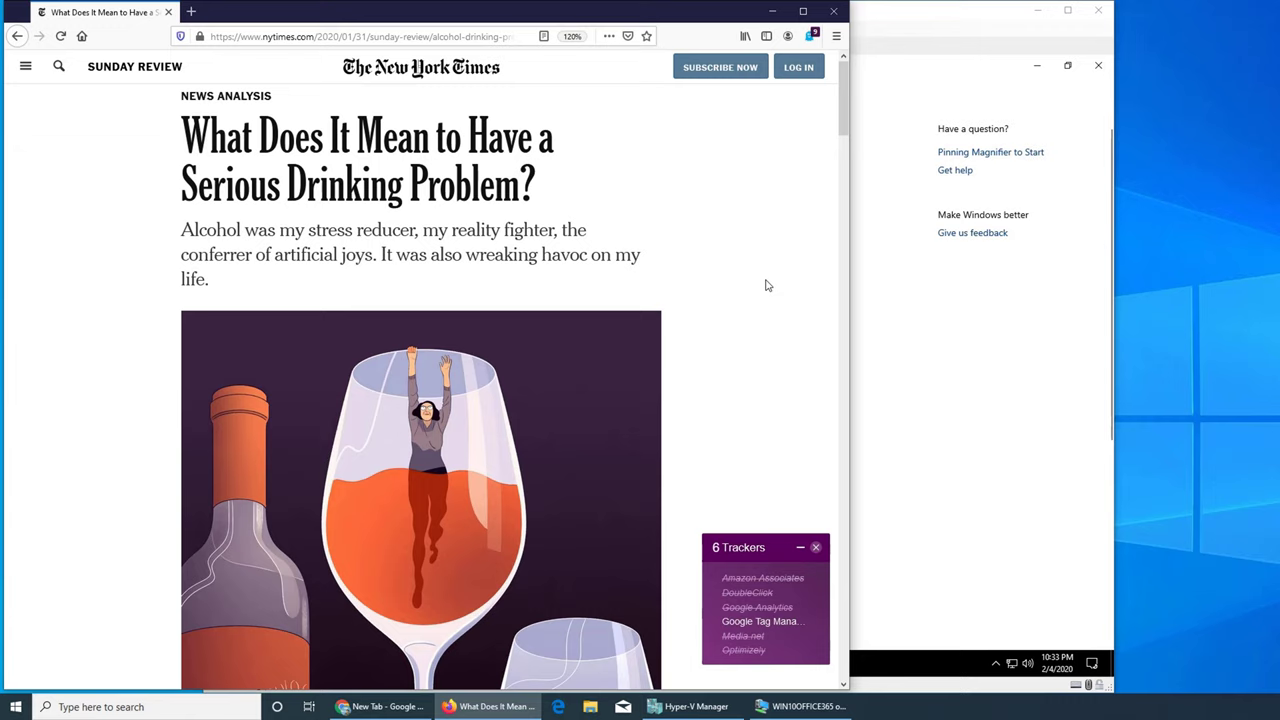
key(ctrl+minus)
key(ctrl+minus)
key(ctrl+minus)
key(ctrl+minus)
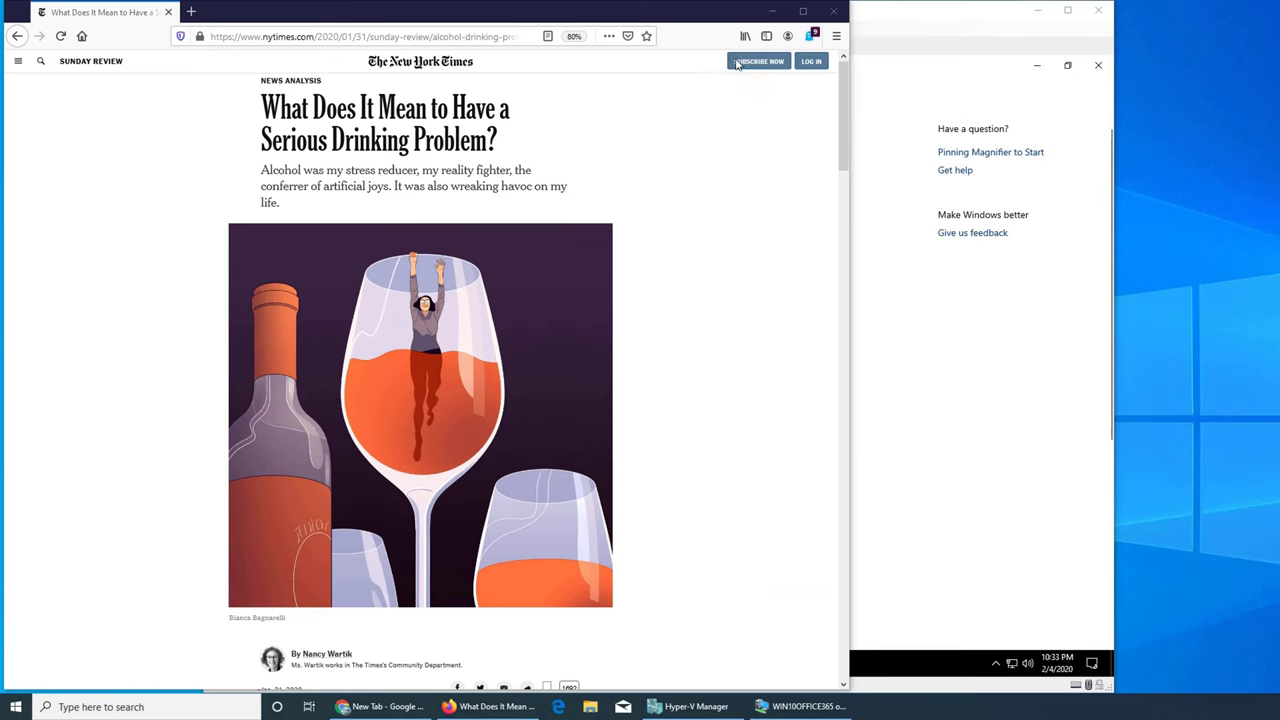
click(832, 13)
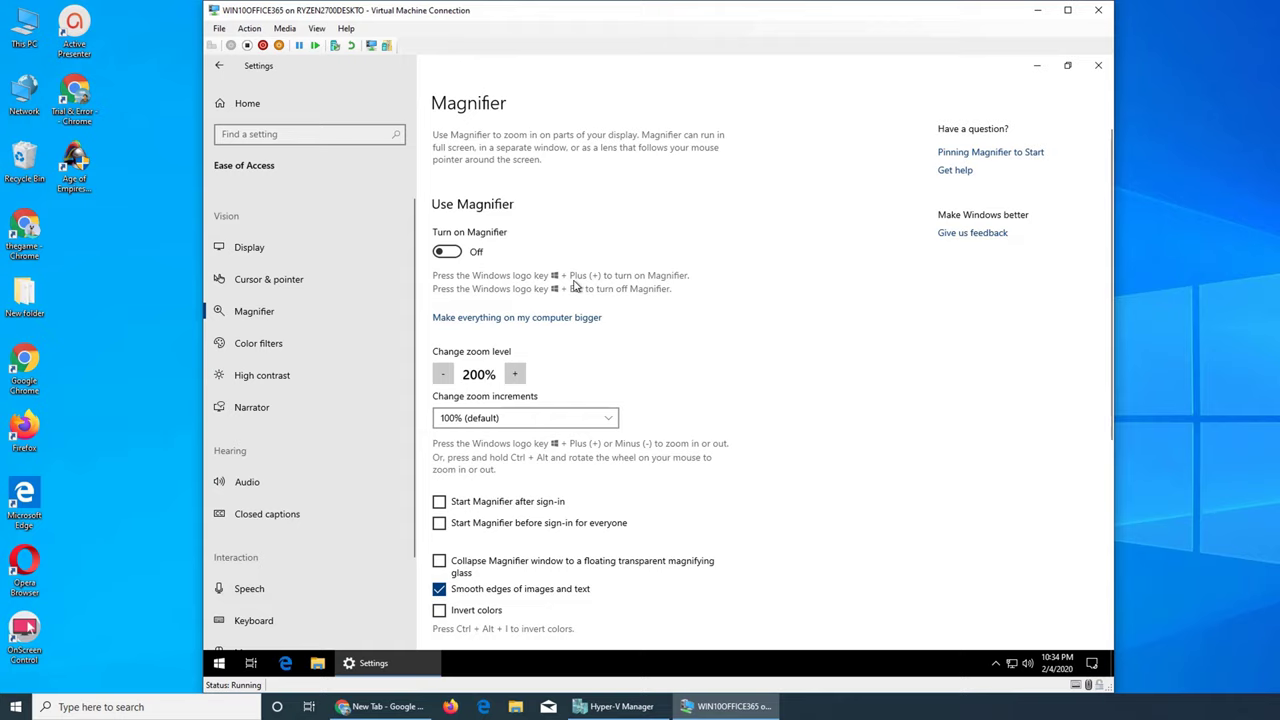
Step: Turn Magnifier on with Win+Plus and switch it to Lens view at 200%
key(super+plus)
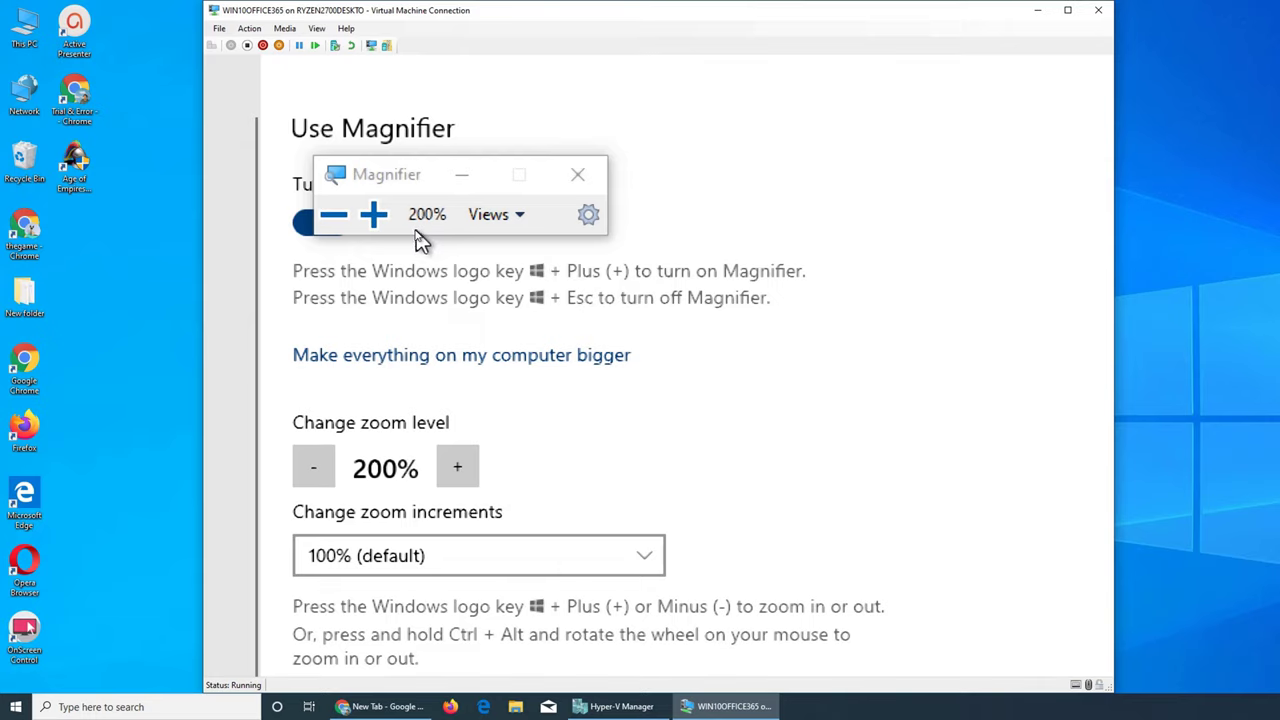
scroll(710, 295, down, 10)
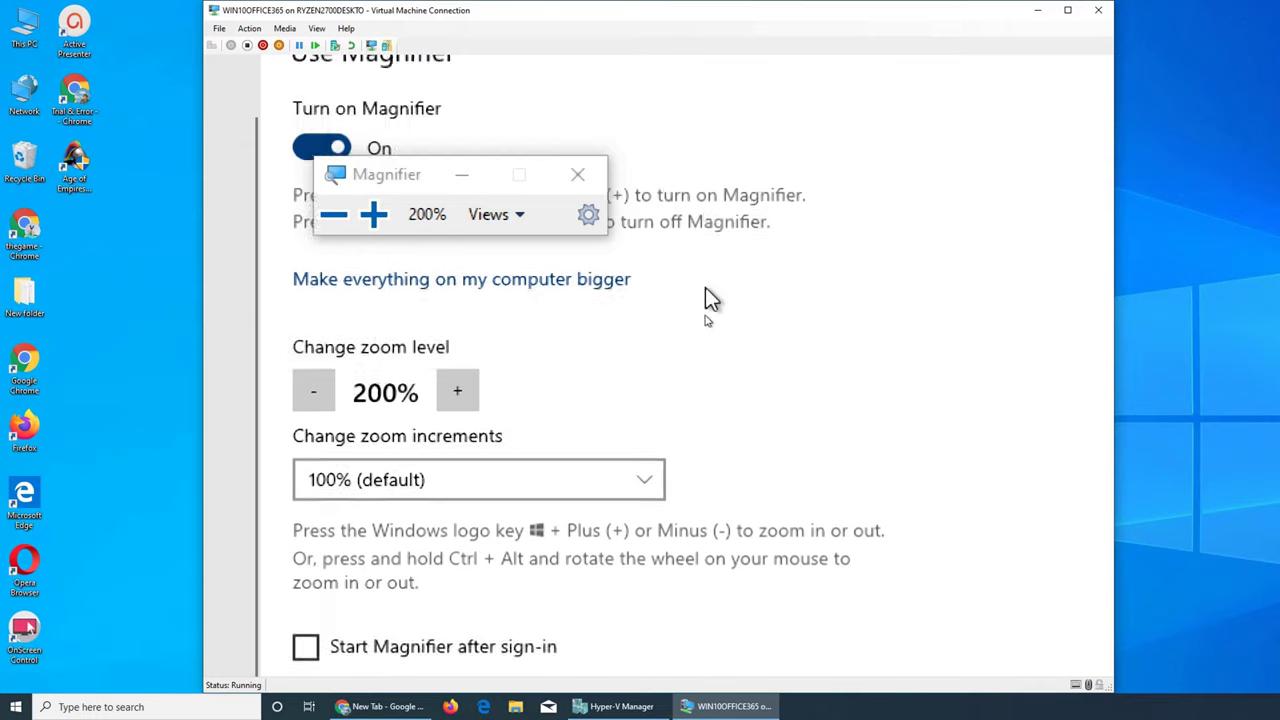
scroll(715, 445, up, 10)
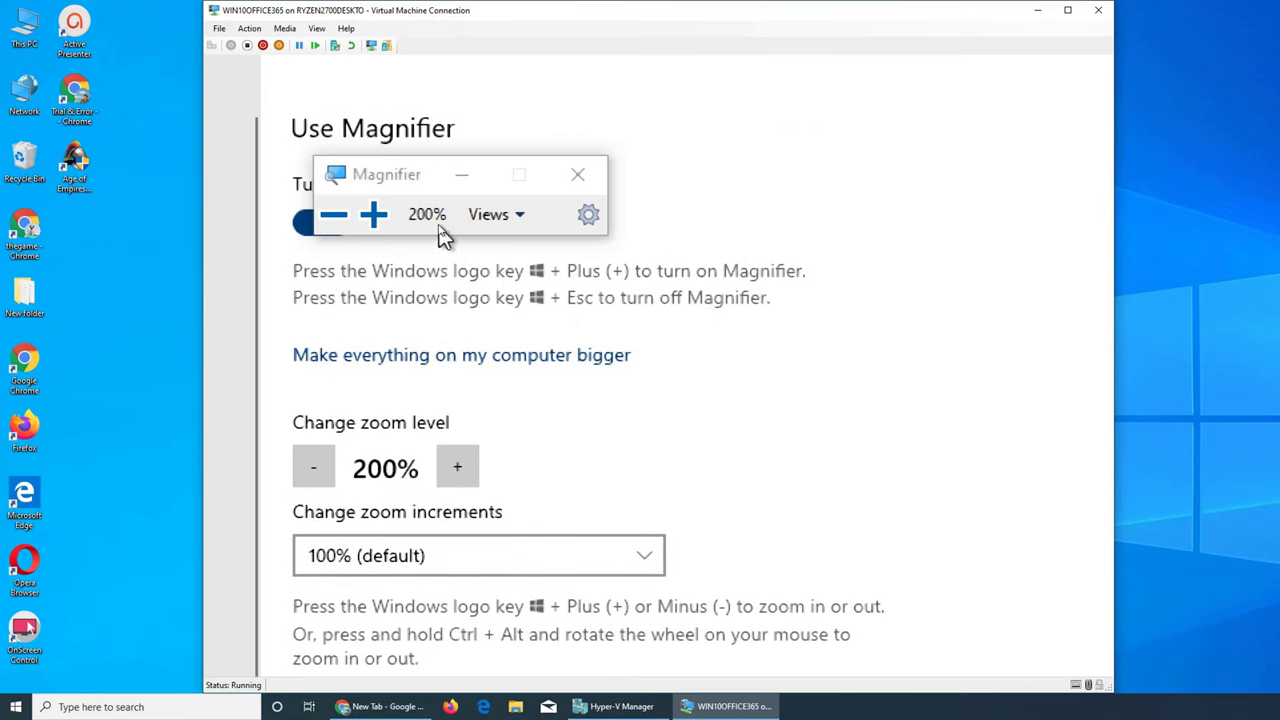
click(494, 222)
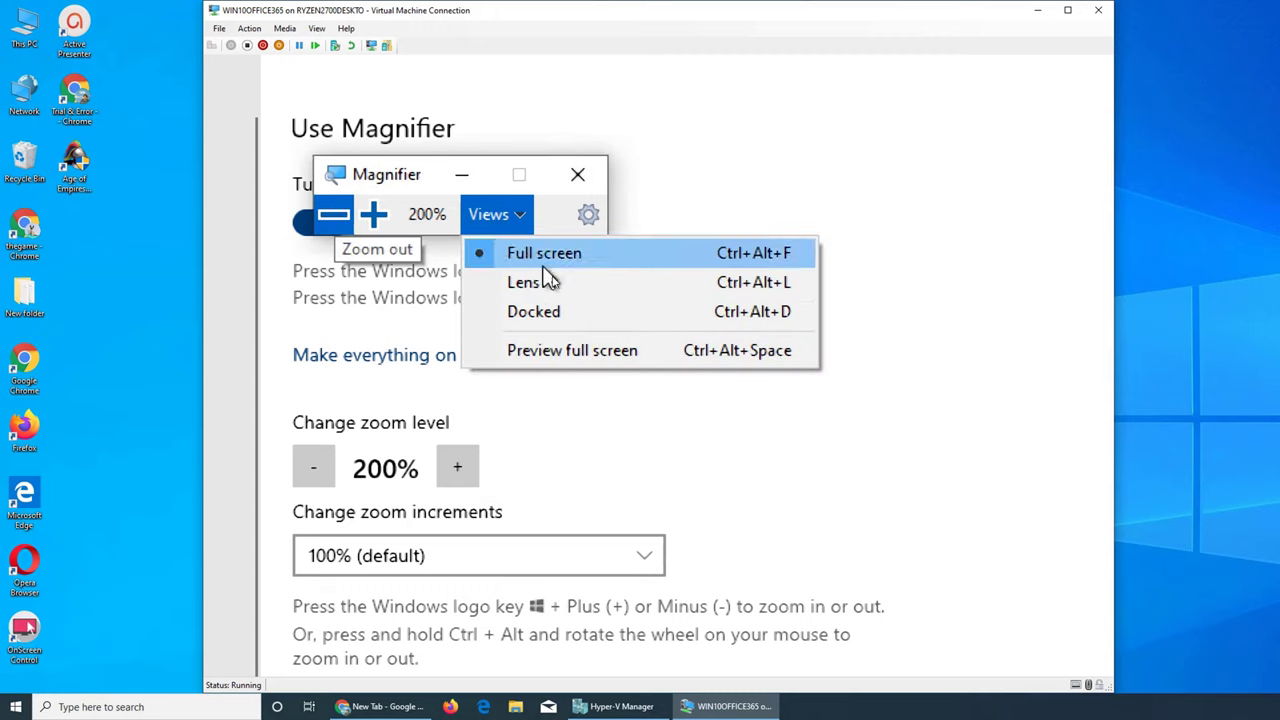
click(572, 288)
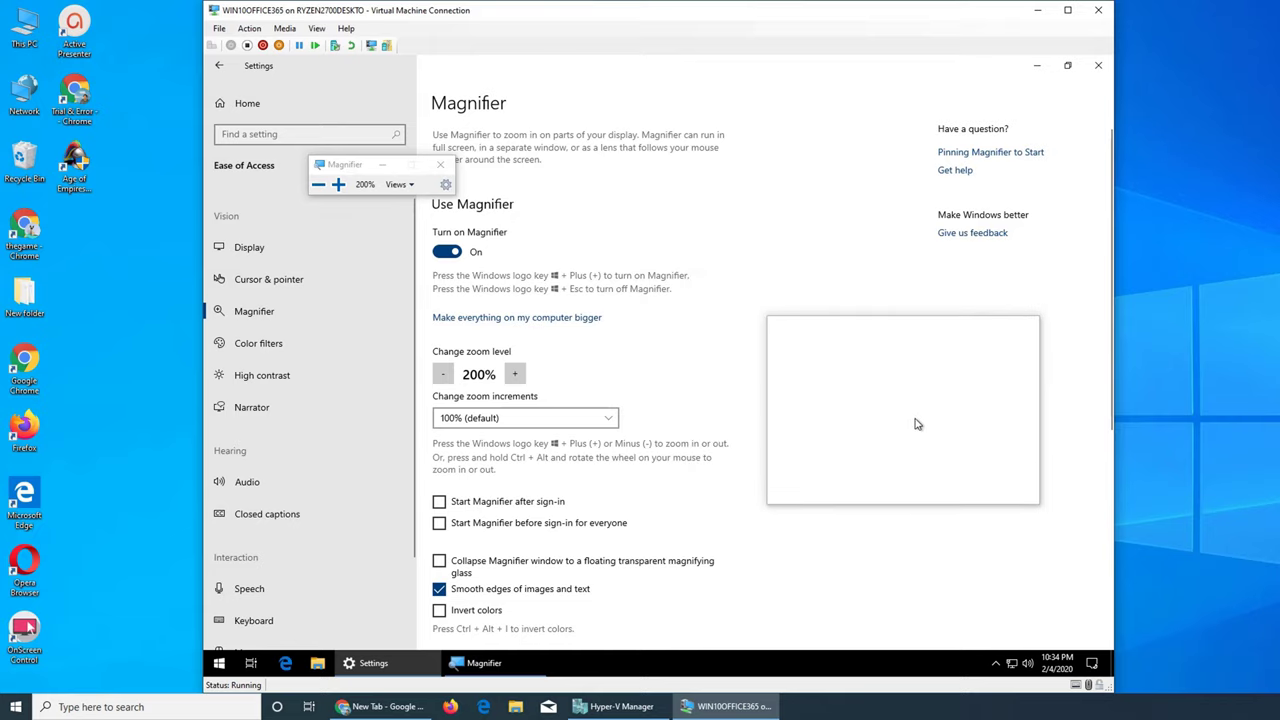
Step: Zoom Magnifier down to 100% with Win+Minus, then close Magnifier from its toolbar
key(super+minus)
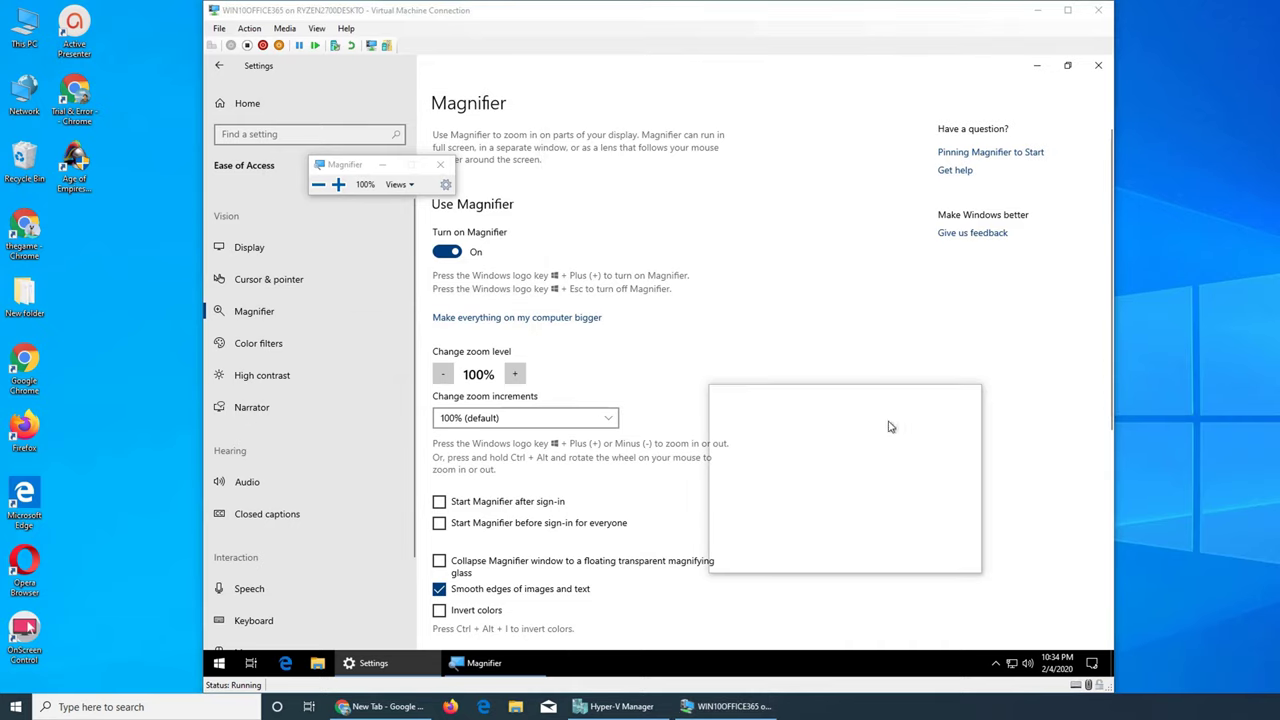
click(720, 24)
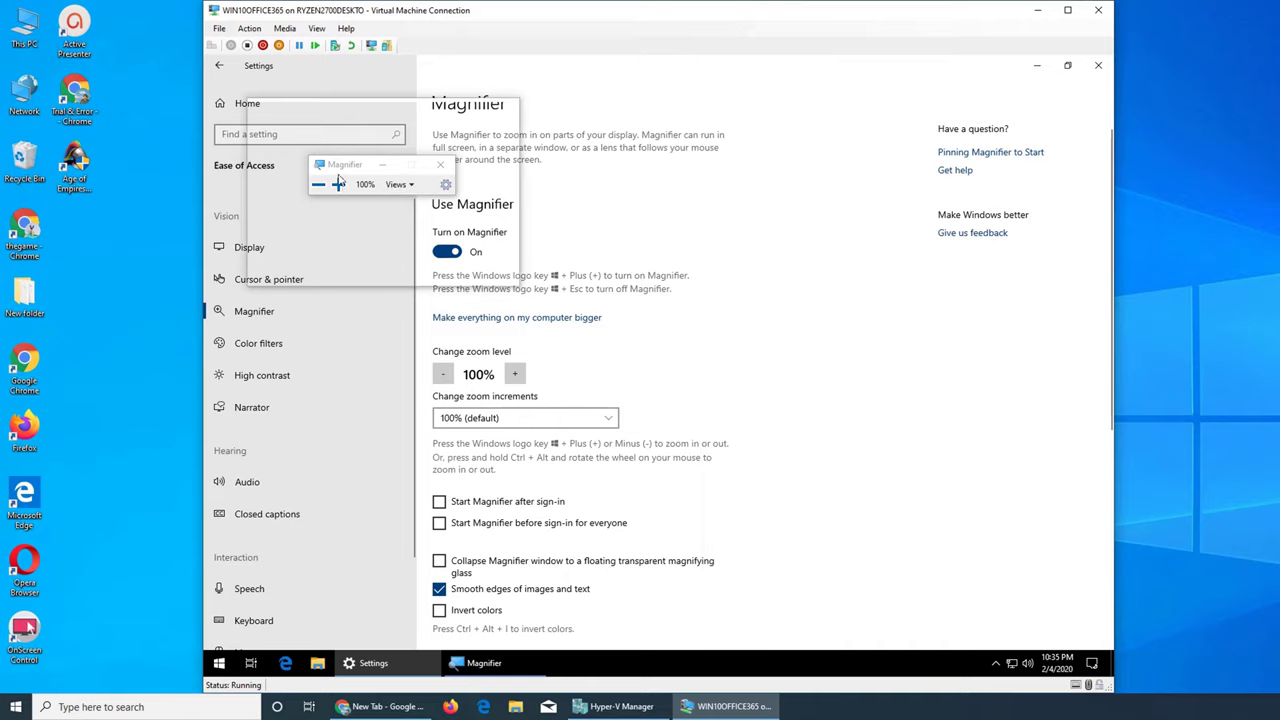
click(439, 167)
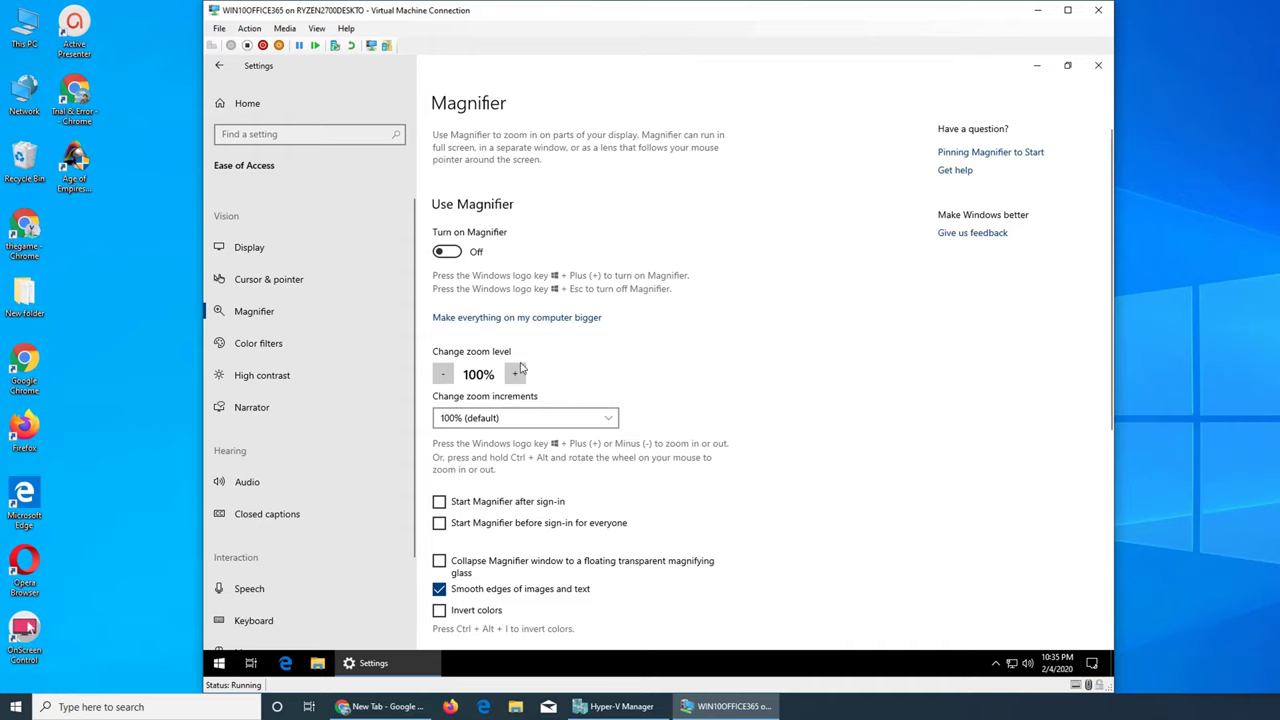
scroll(789, 400, down, 2)
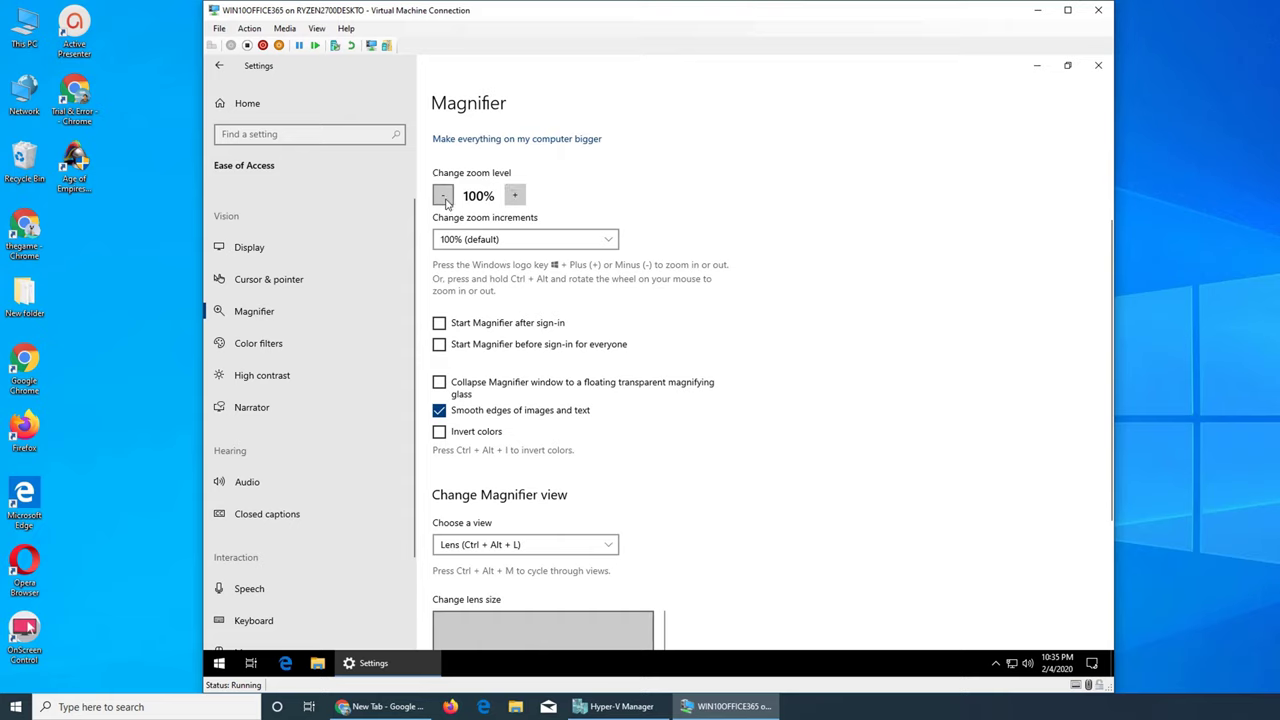
click(512, 196)
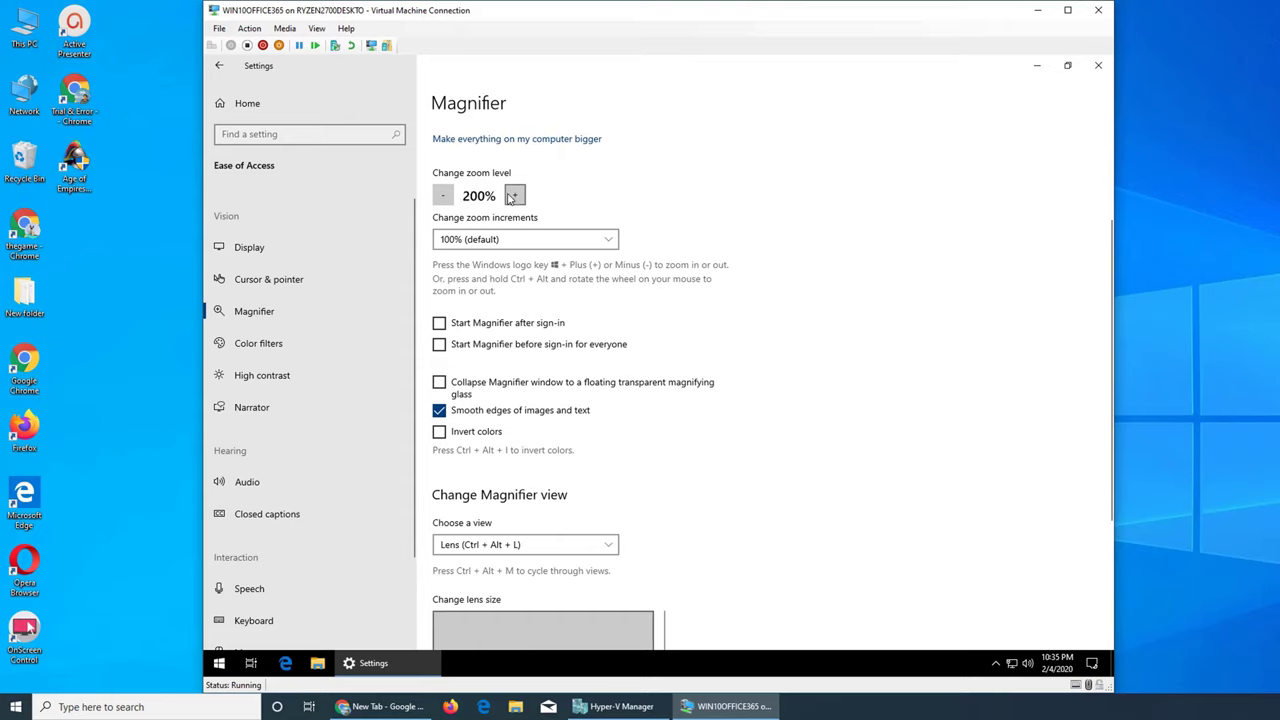
click(443, 196)
scroll(675, 382, down, 3)
scroll(675, 382, down, 1)
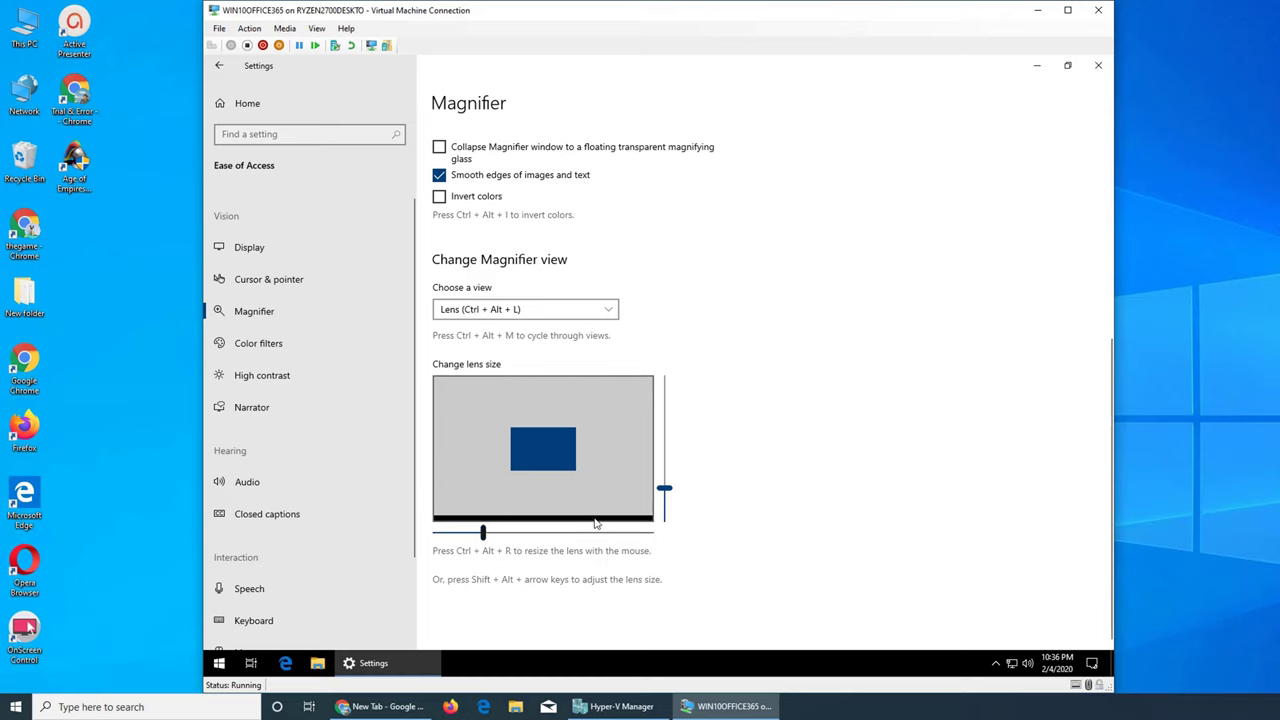
scroll(588, 486, up, 5)
scroll(588, 486, down, 5)
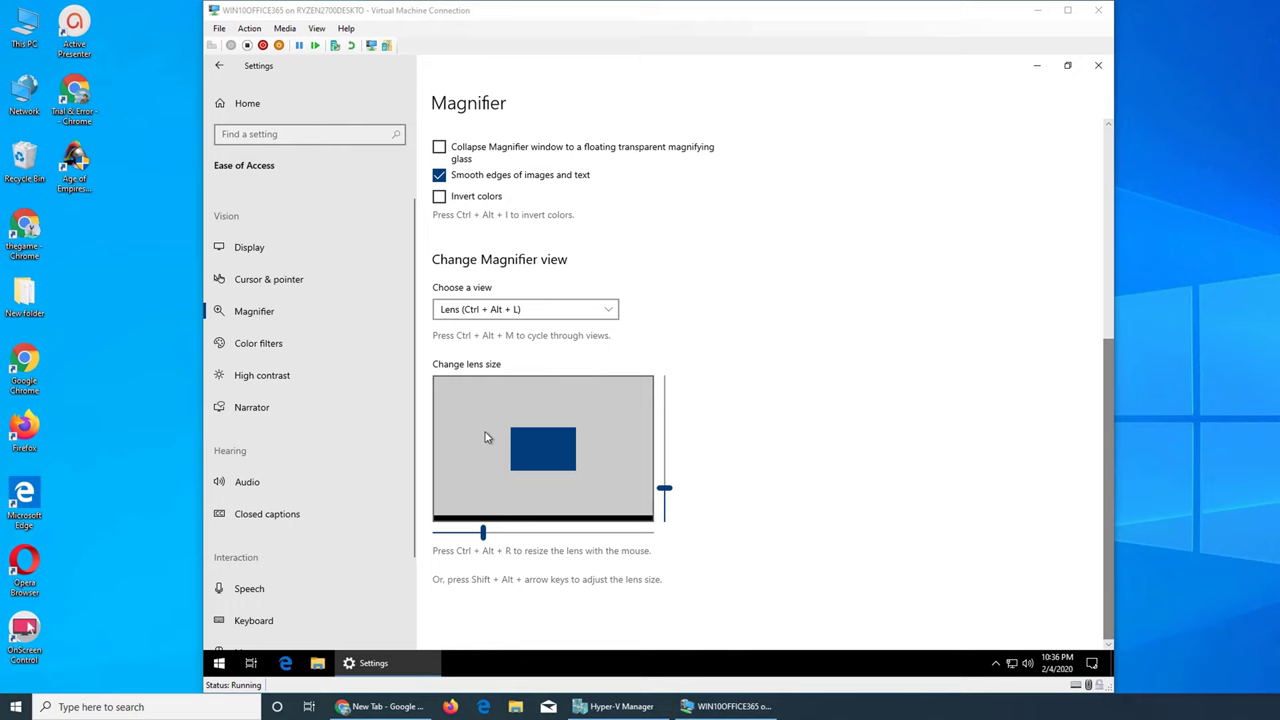
Step: Browse the Color filters page, then move on to the High contrast settings
click(278, 355)
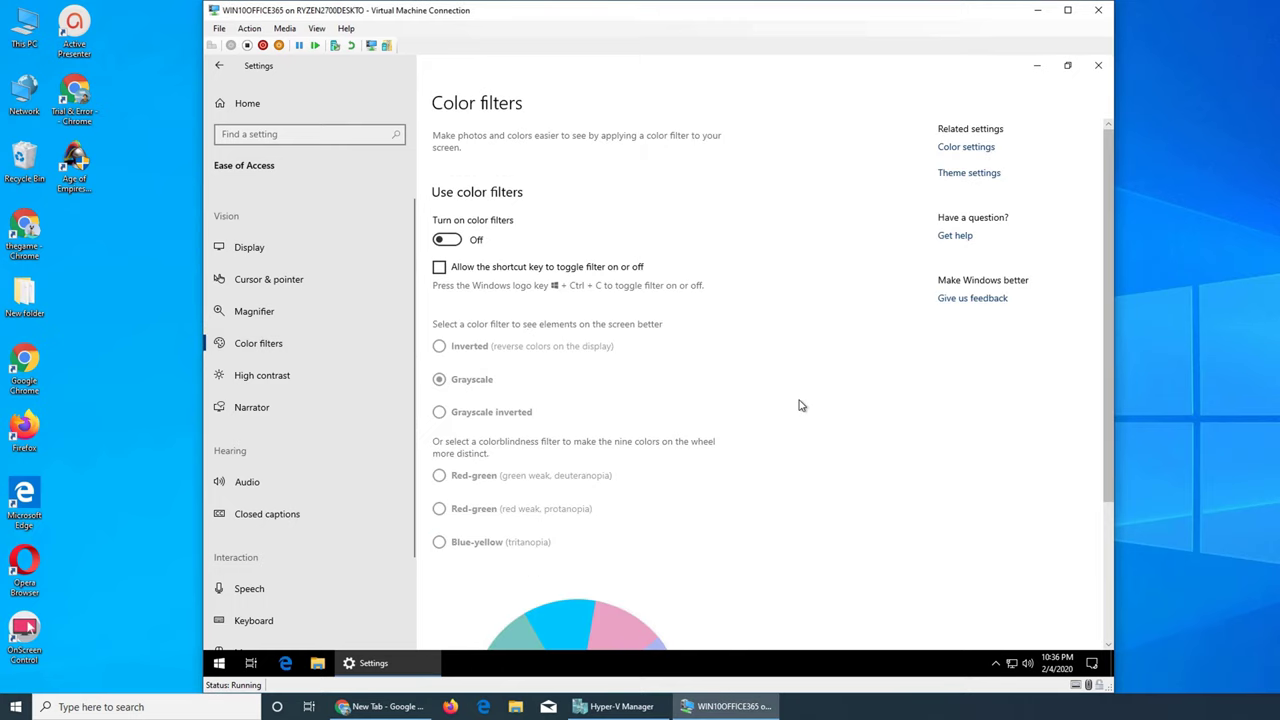
scroll(800, 405, down, 3)
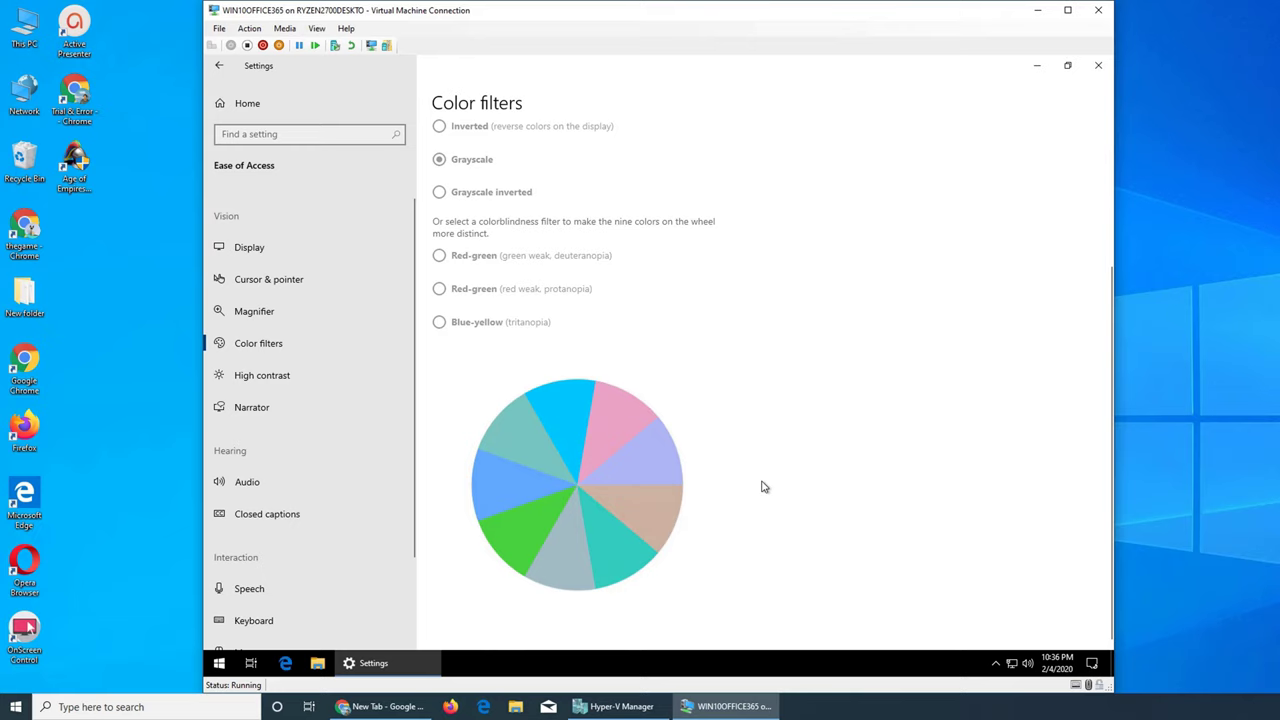
scroll(761, 487, up, 3)
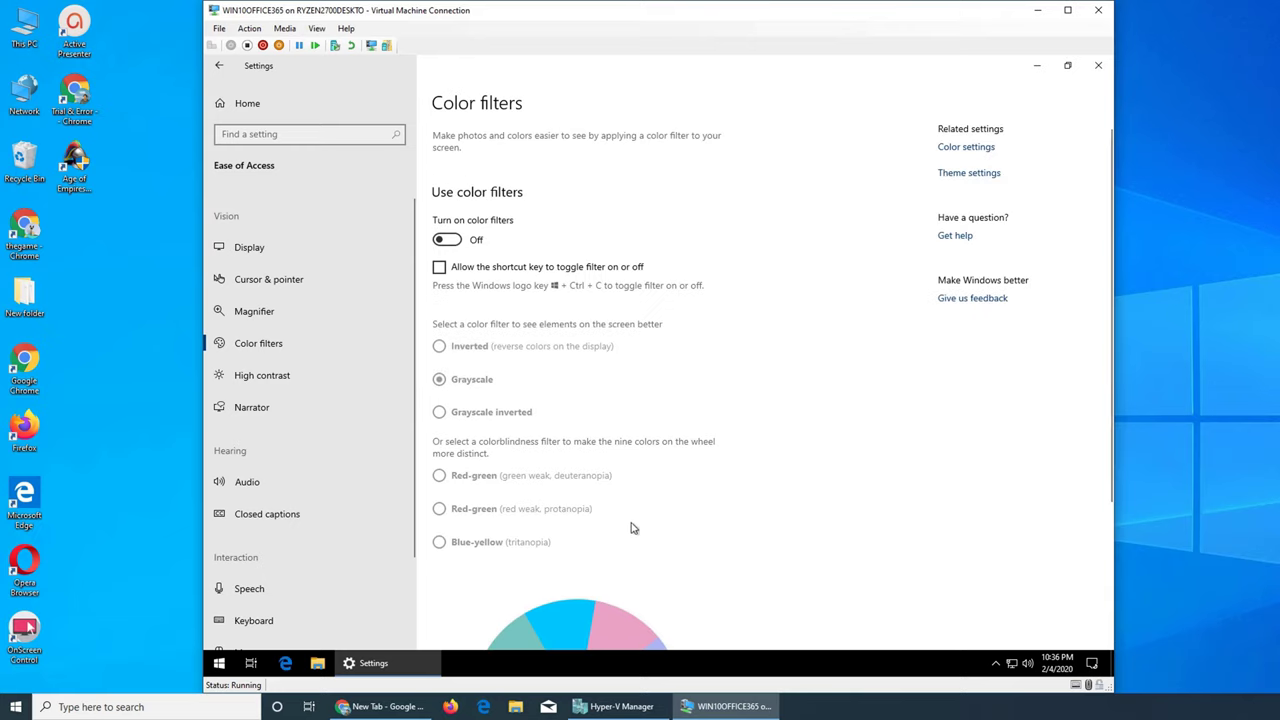
click(305, 376)
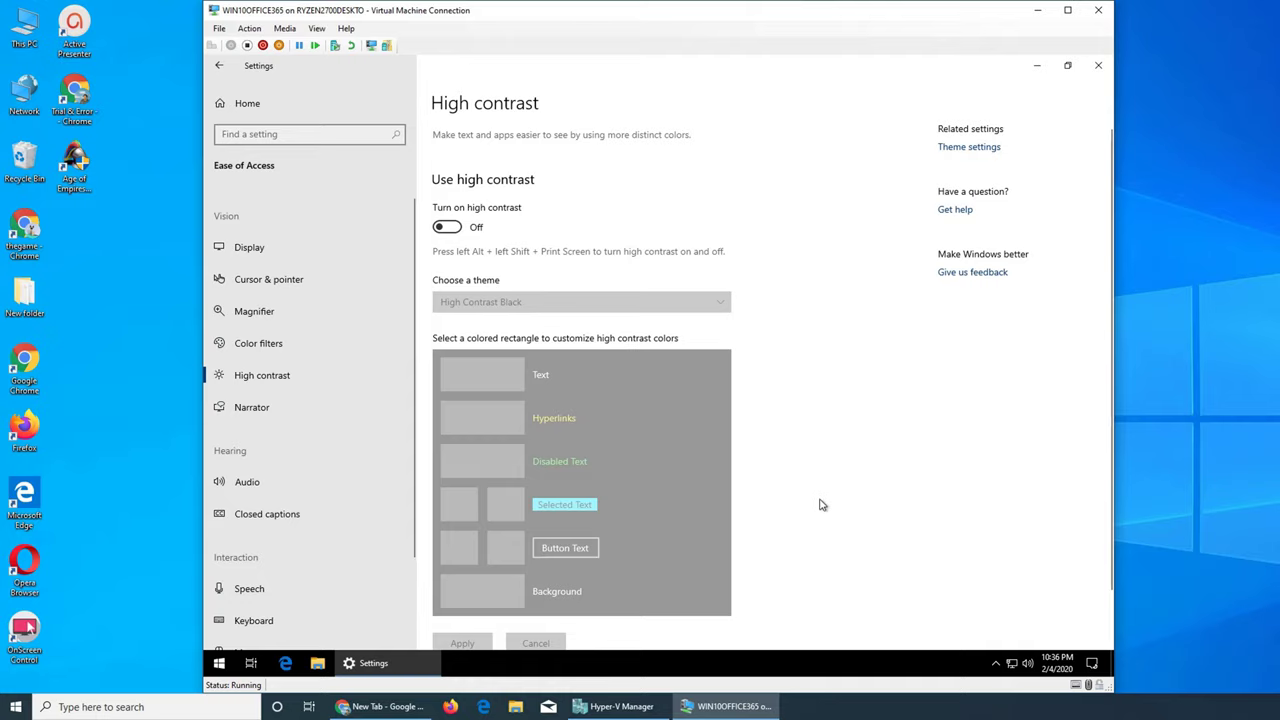
Step: Scroll past the High contrast options and switch to the Narrator screen reader page
scroll(805, 416, down, 1)
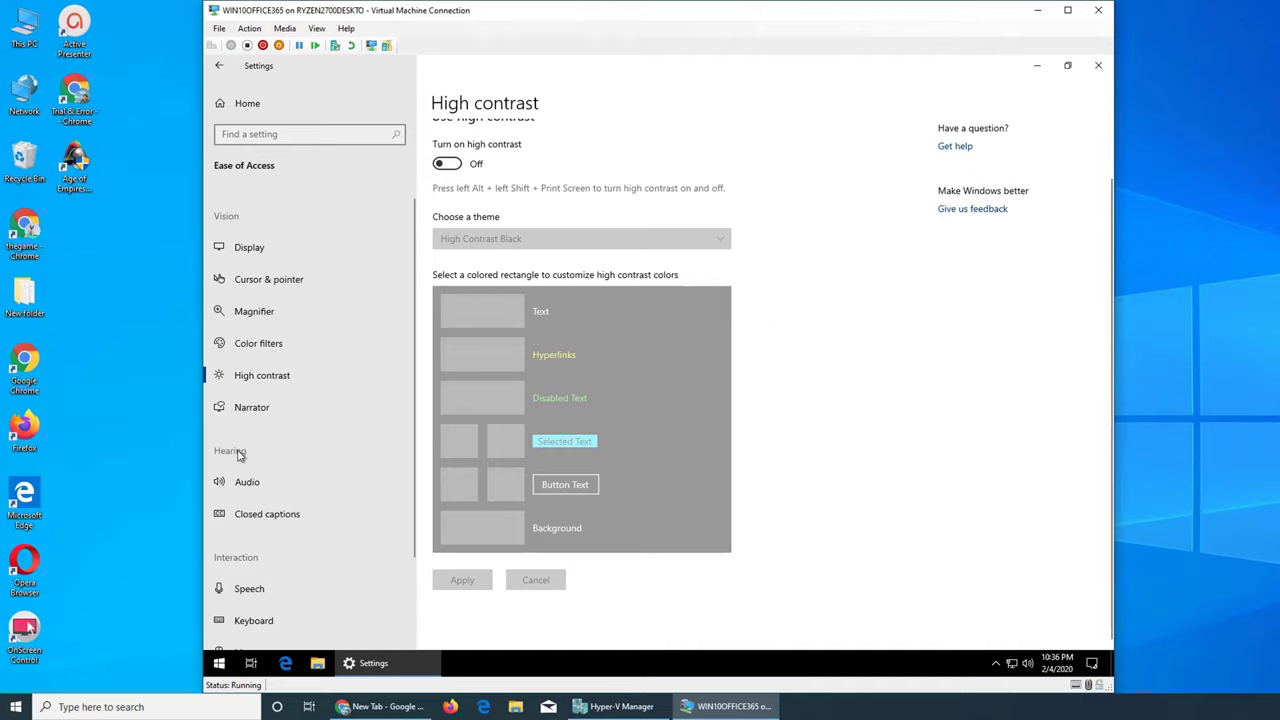
click(262, 408)
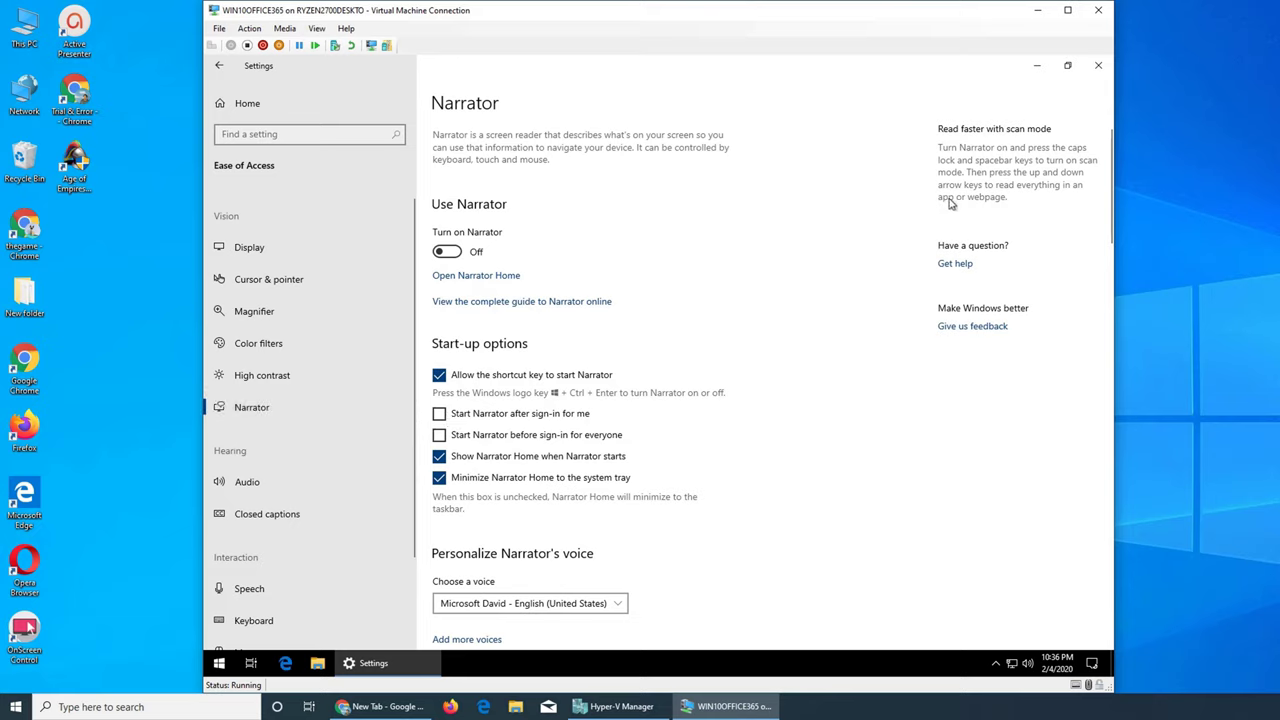
click(449, 252)
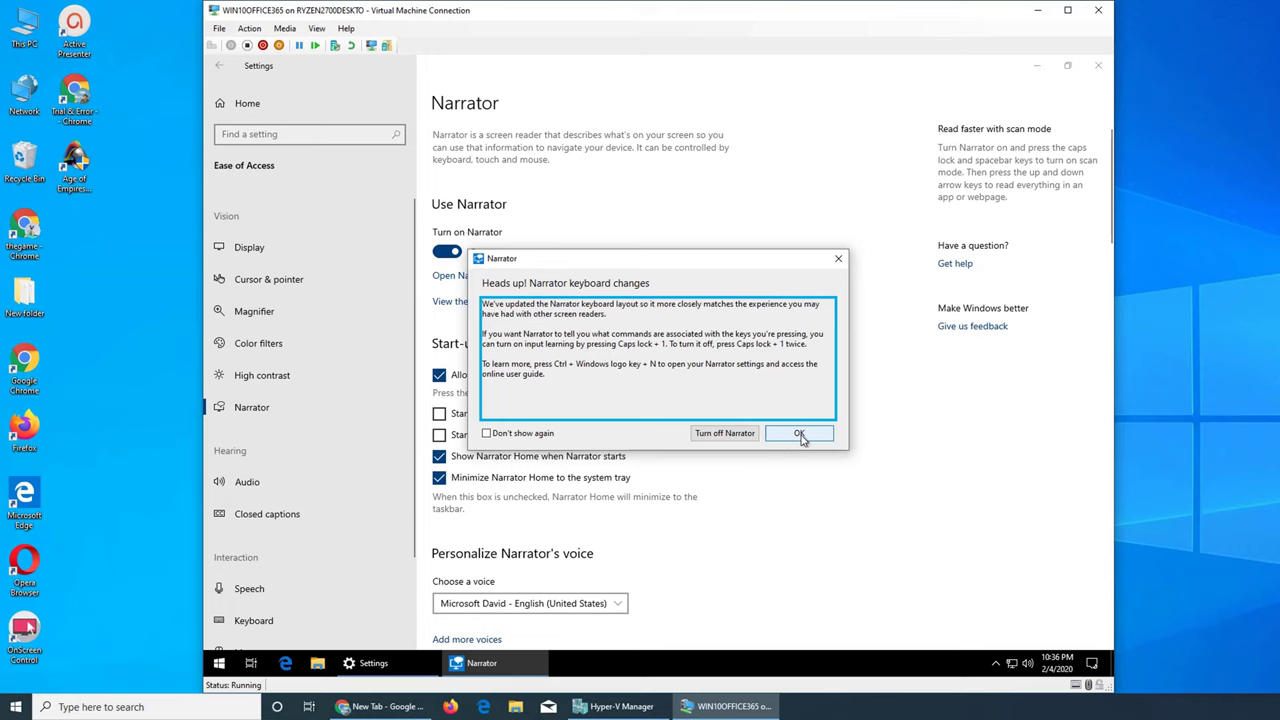
click(800, 437)
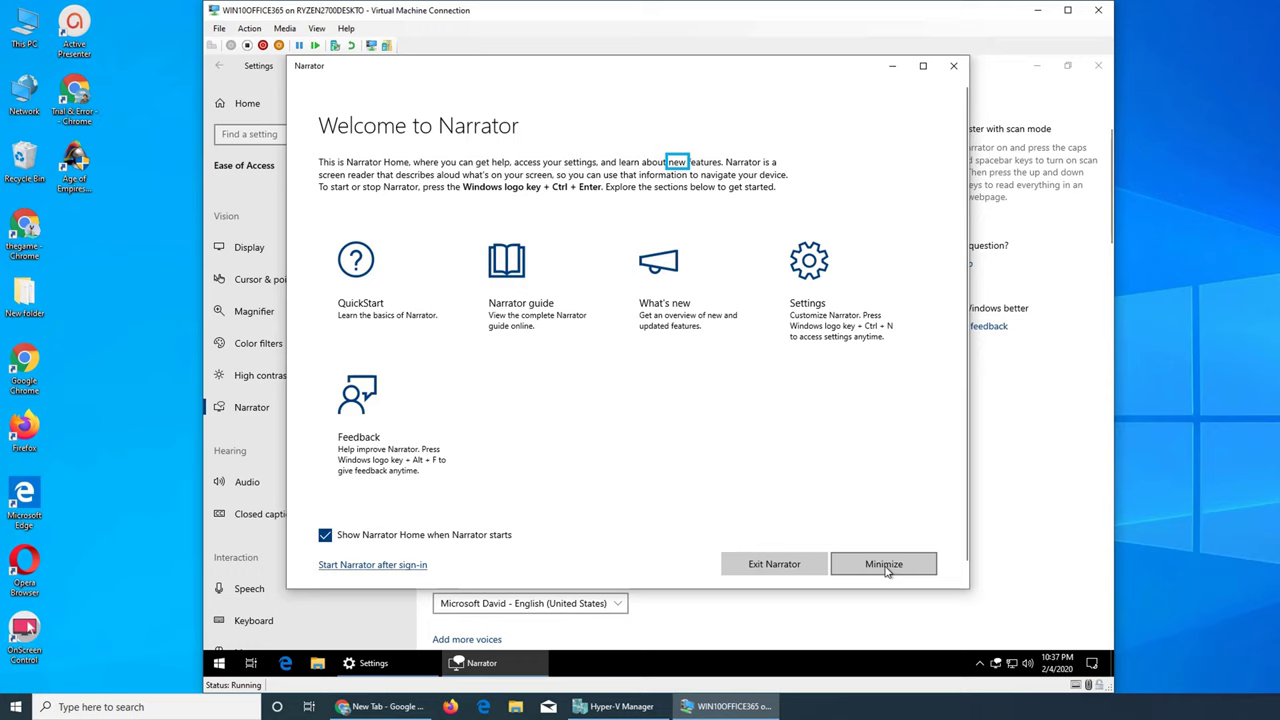
click(955, 68)
key(ctrl+super+Return)
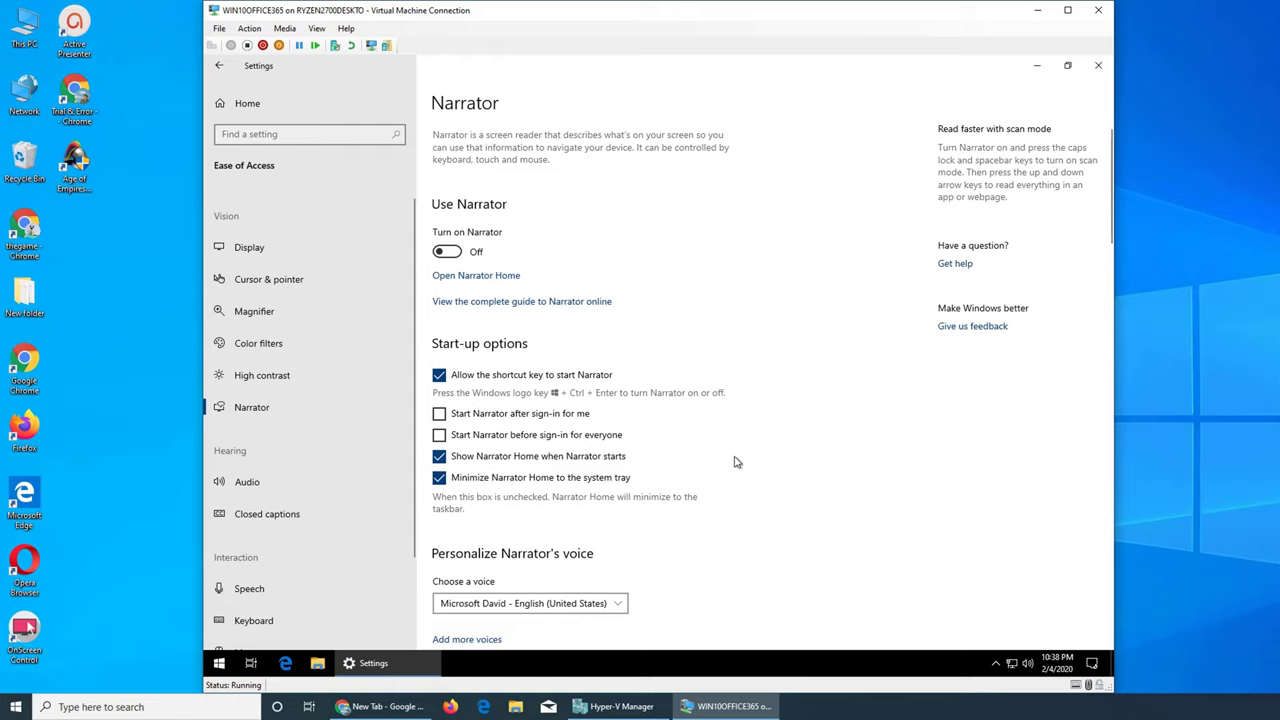
Step: Scroll to the bottom of the Narrator page, then go to the Audio hearing settings
scroll(548, 340, down, 15)
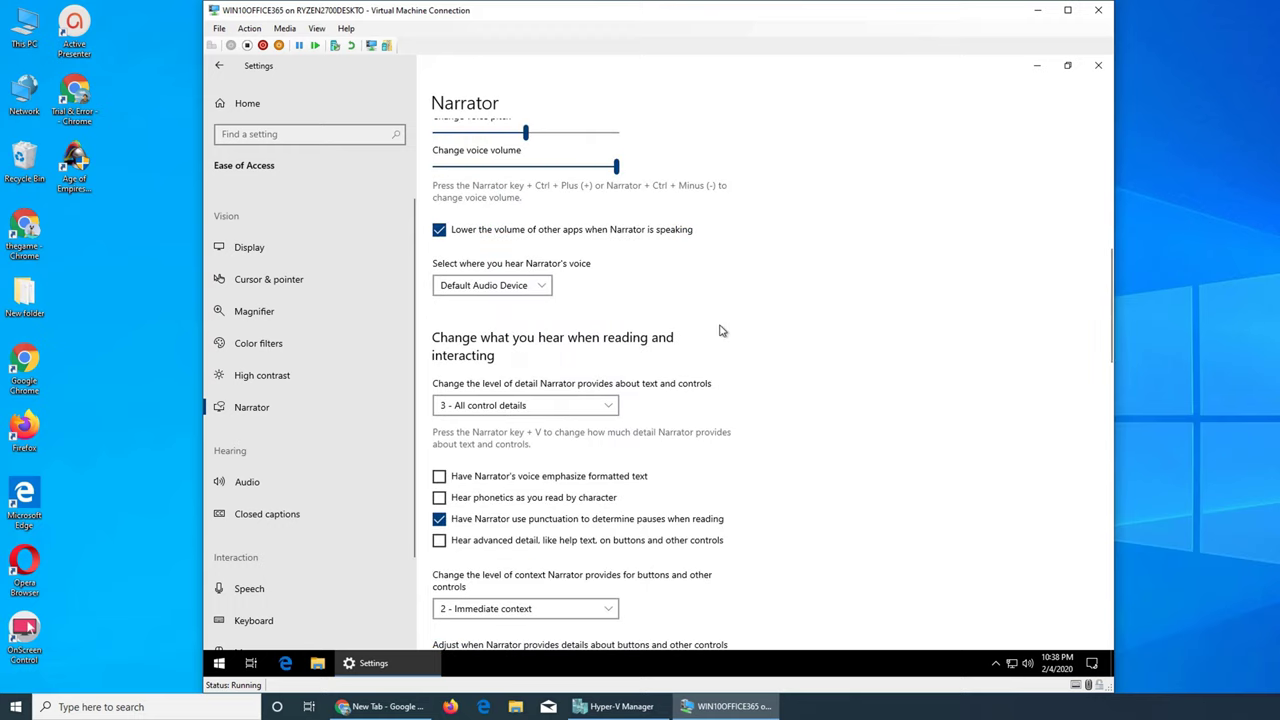
scroll(725, 336, down, 10)
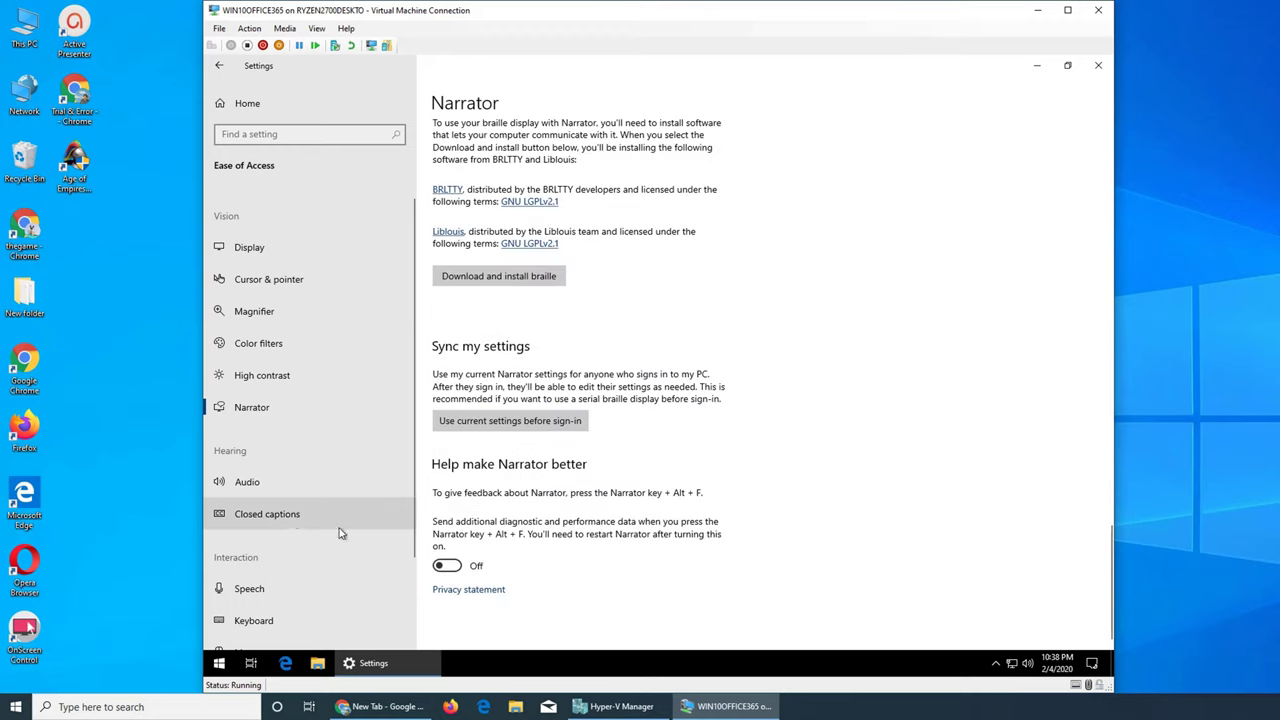
click(262, 484)
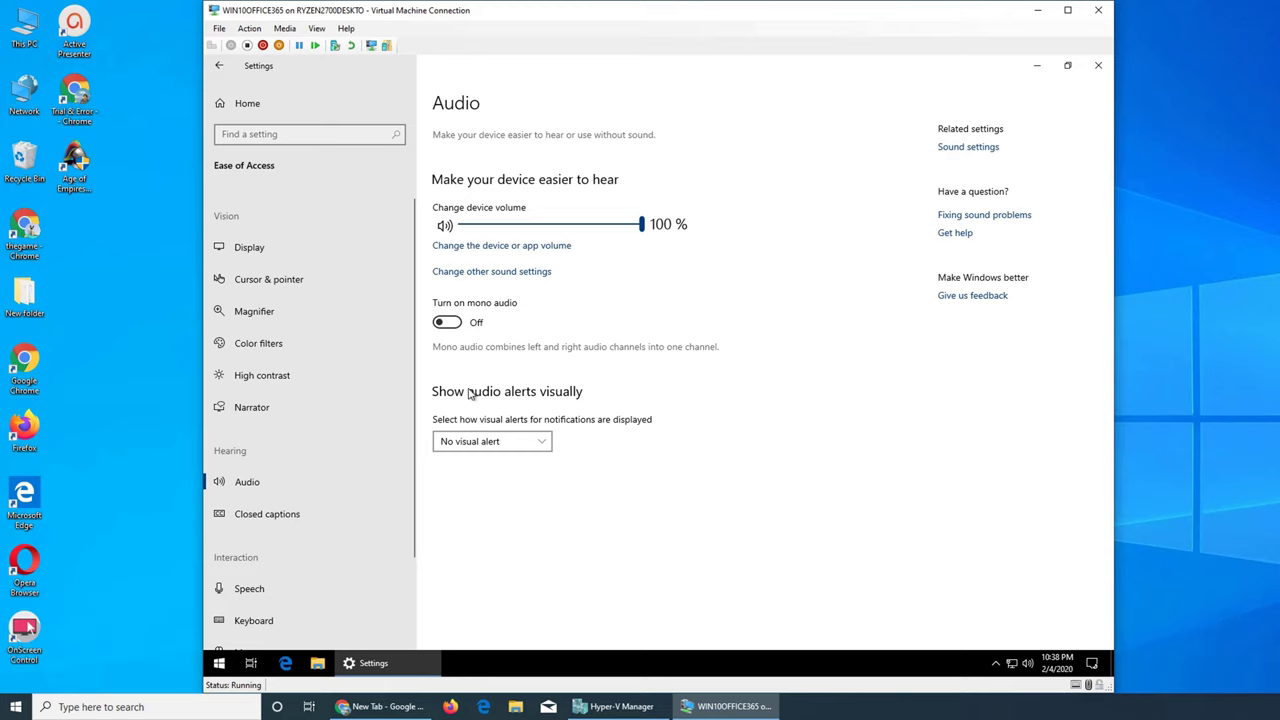
Step: View the Closed captions options, scrolling through them, then return to the Audio page
click(240, 515)
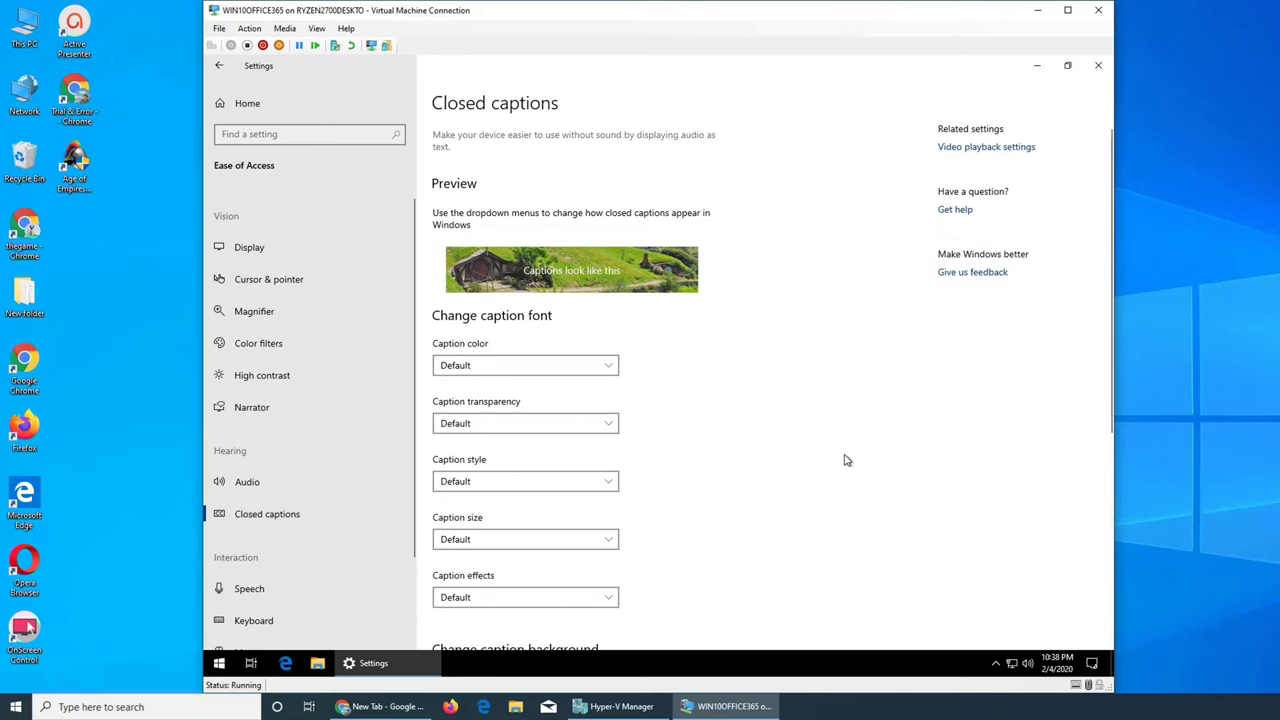
scroll(876, 461, down, 3)
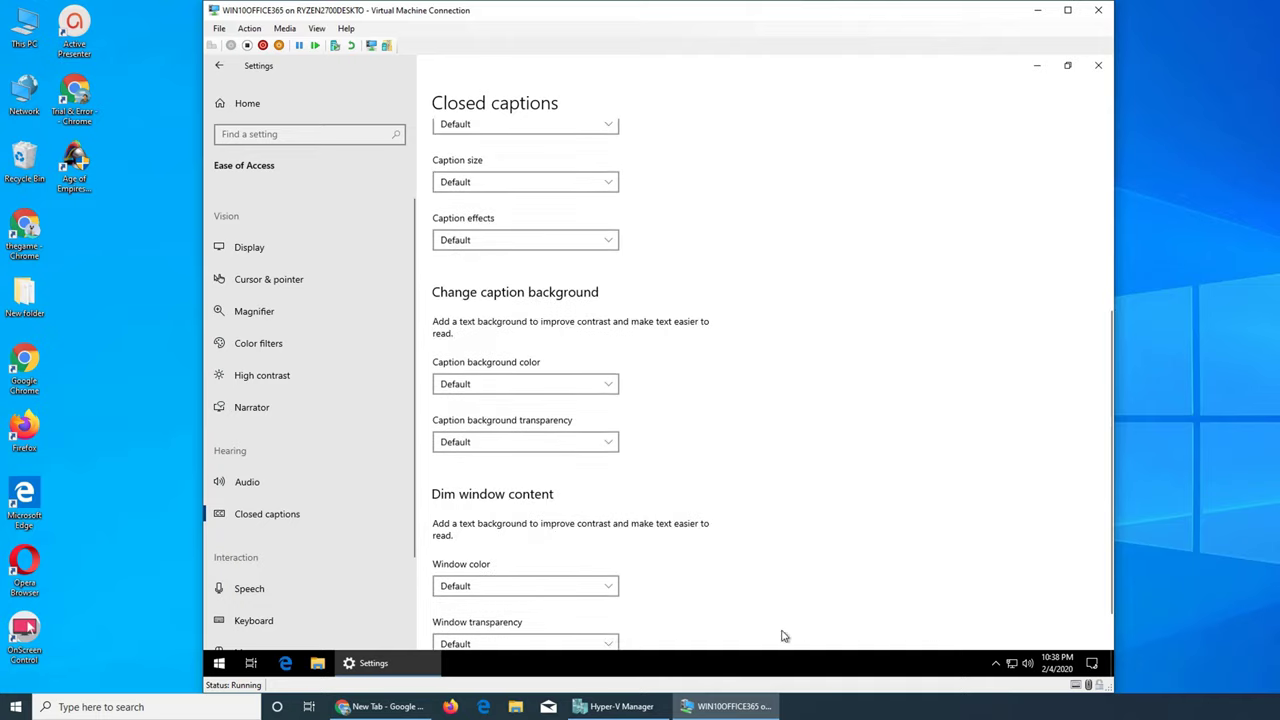
scroll(320, 575, down, 2)
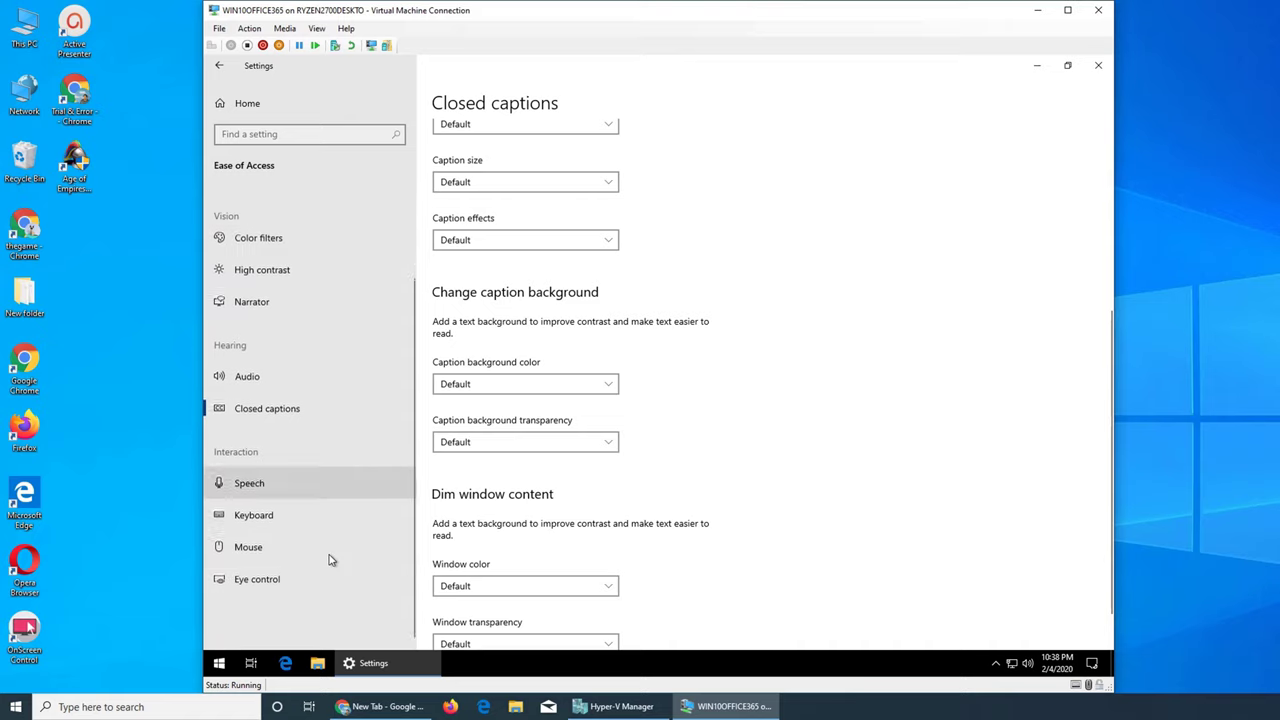
click(292, 383)
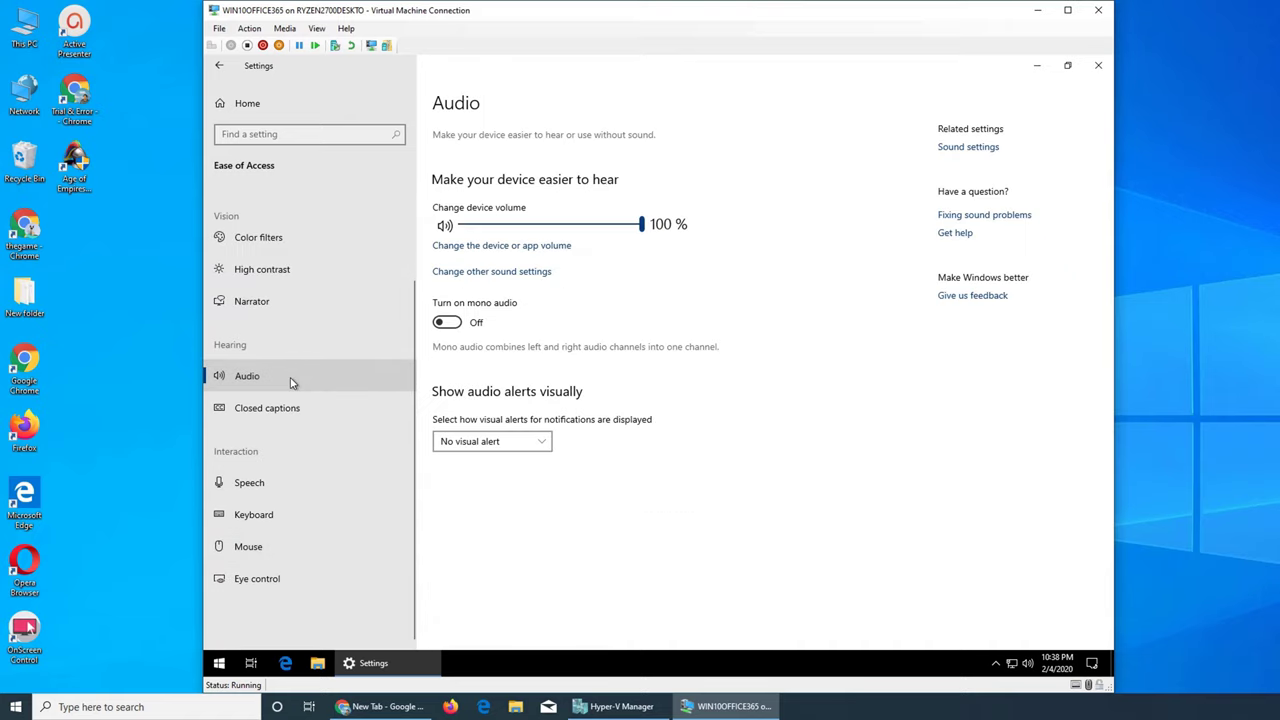
Step: Glance over the Speech page, then go to the Keyboard page showing Sticky Keys and On-Screen Keyboard
click(262, 483)
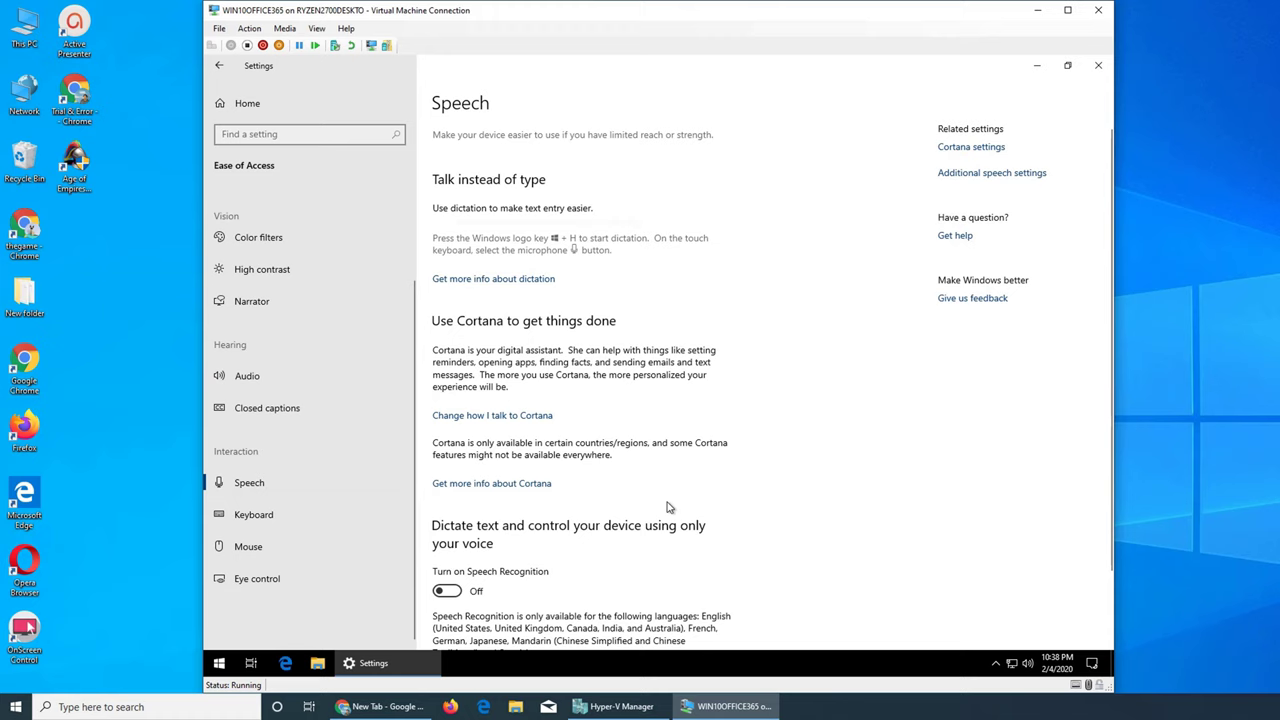
scroll(855, 540, down, 1)
scroll(855, 540, up, 2)
click(252, 522)
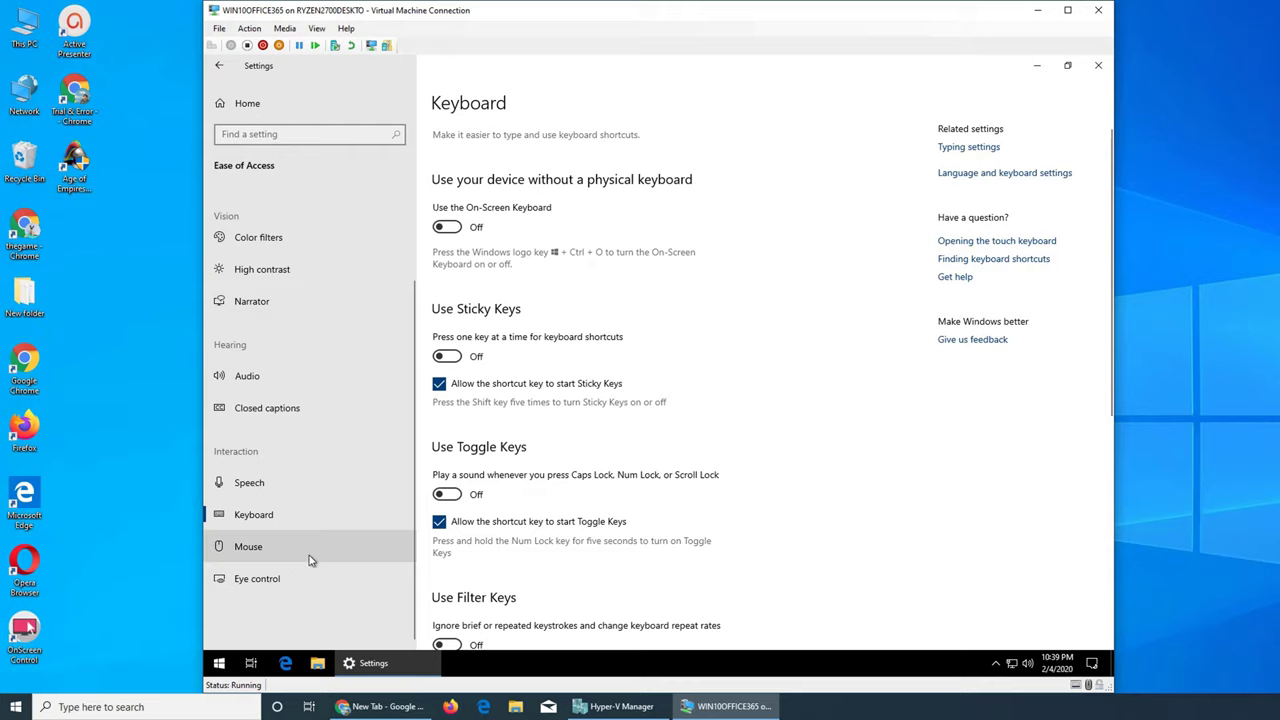
Step: Check the Mouse Keys option on the Mouse page, then move to the Eye control page
click(257, 558)
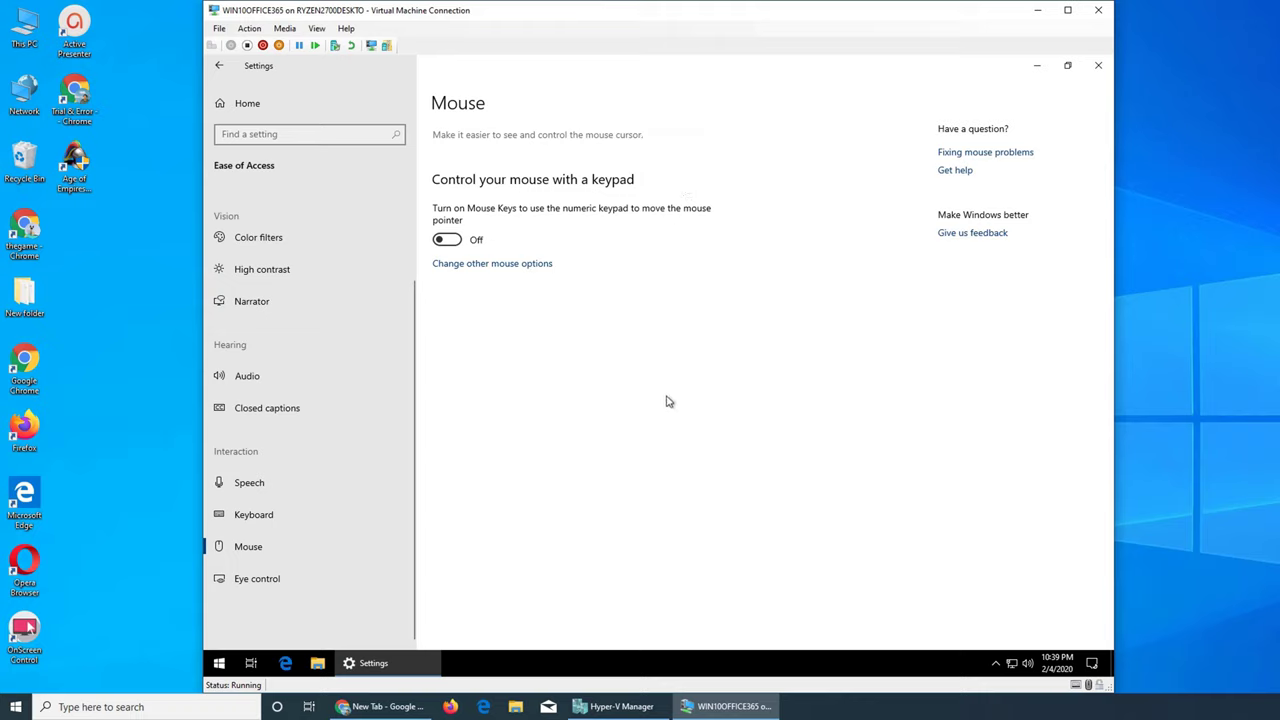
click(278, 588)
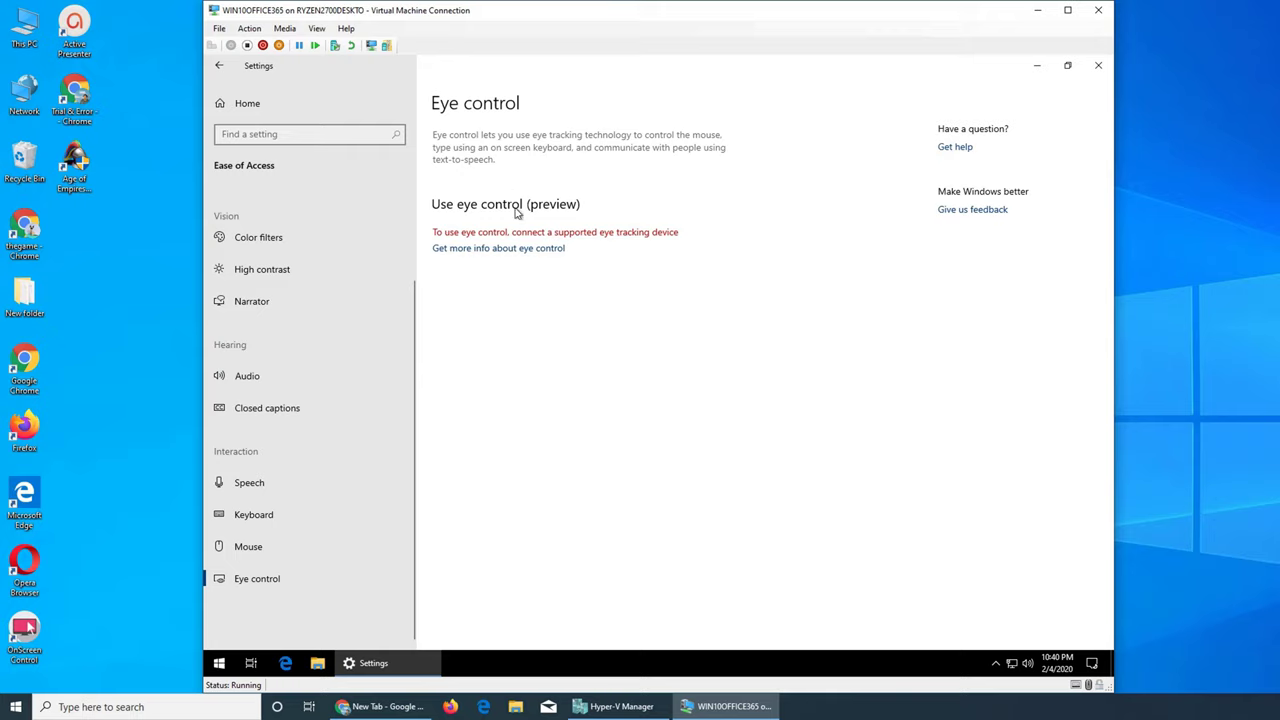
Step: Scroll through the Speech page, then the Narrator page, which shows Narrator off and the Microsoft David voice
scroll(368, 322, up, 2)
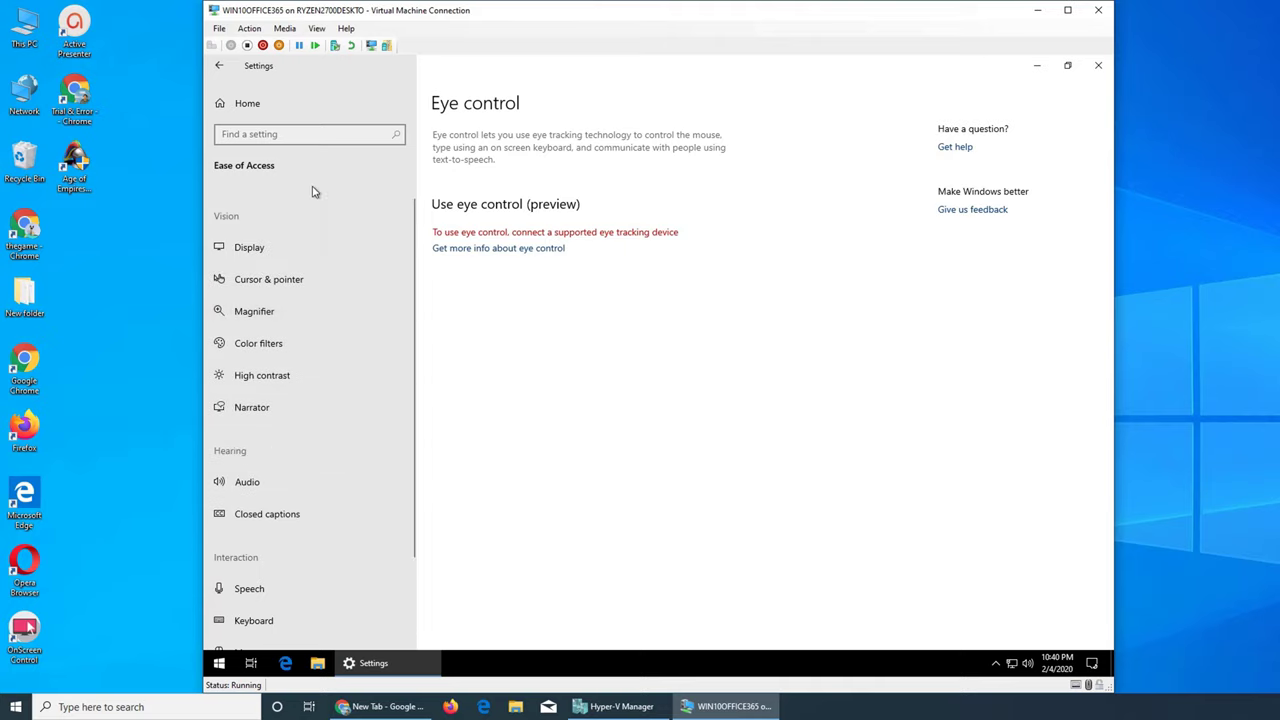
scroll(277, 483, down, 2)
scroll(277, 489, up, 2)
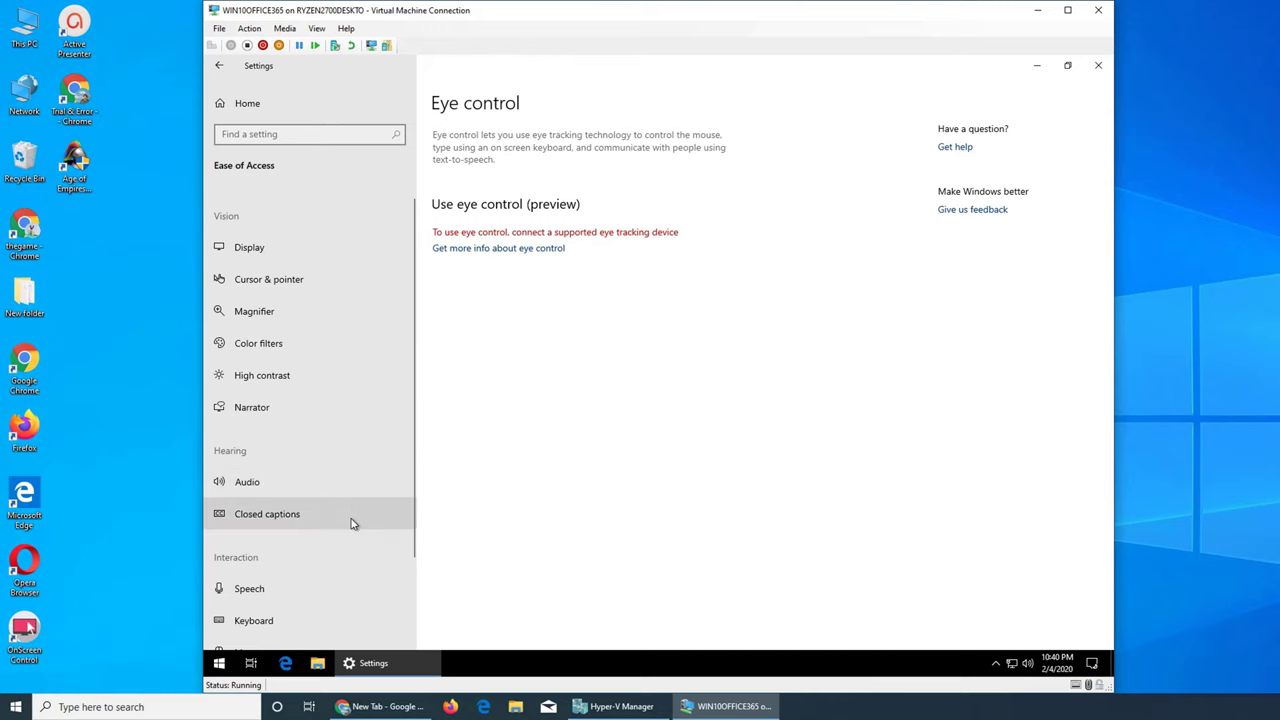
click(340, 597)
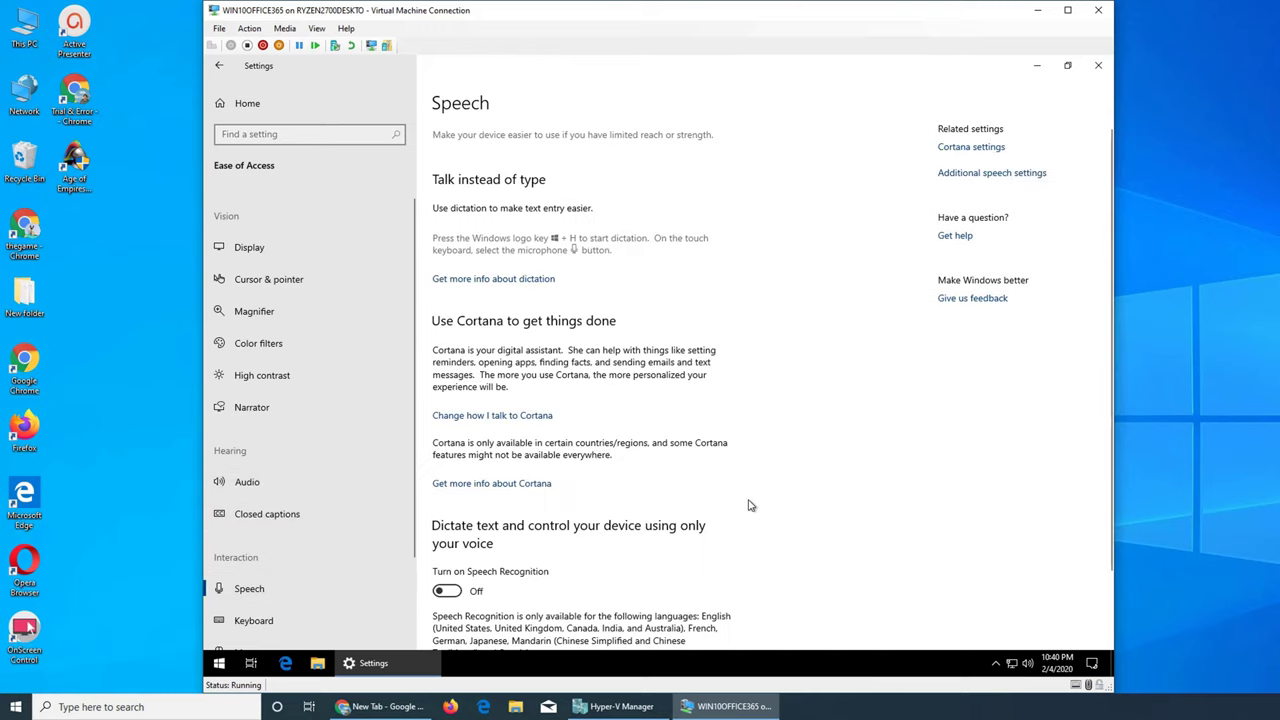
scroll(755, 510, down, 2)
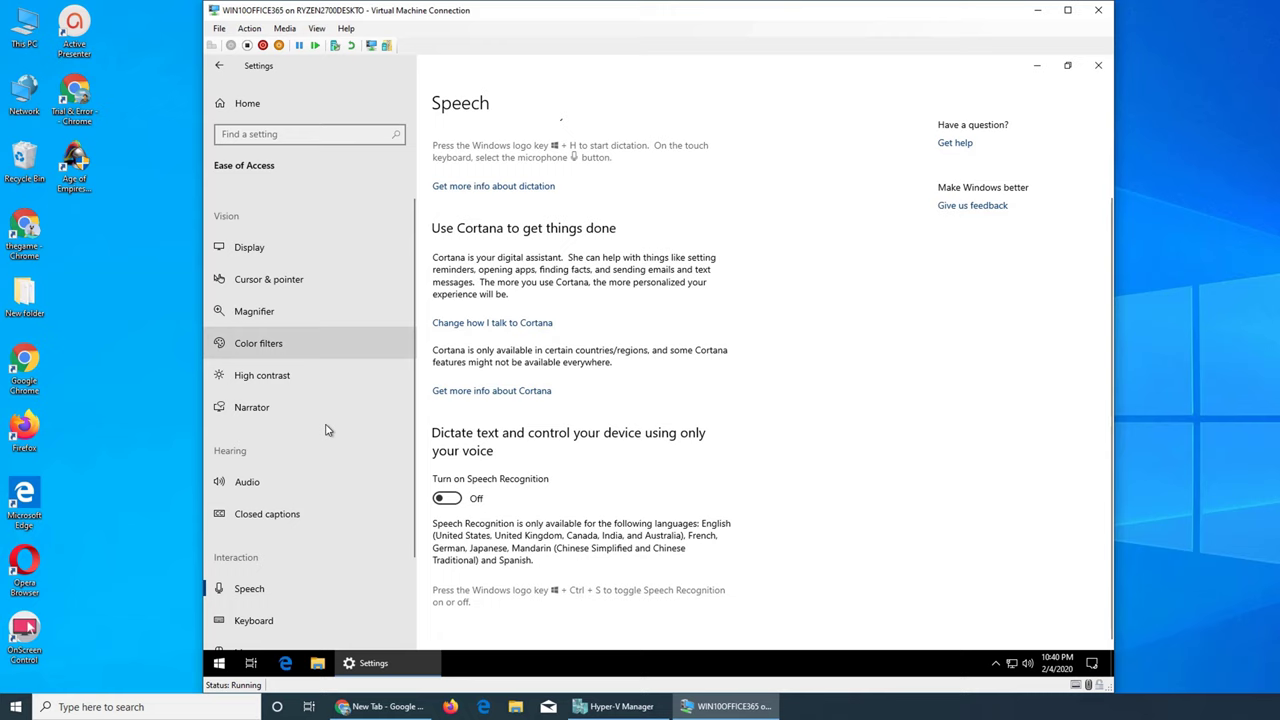
click(295, 403)
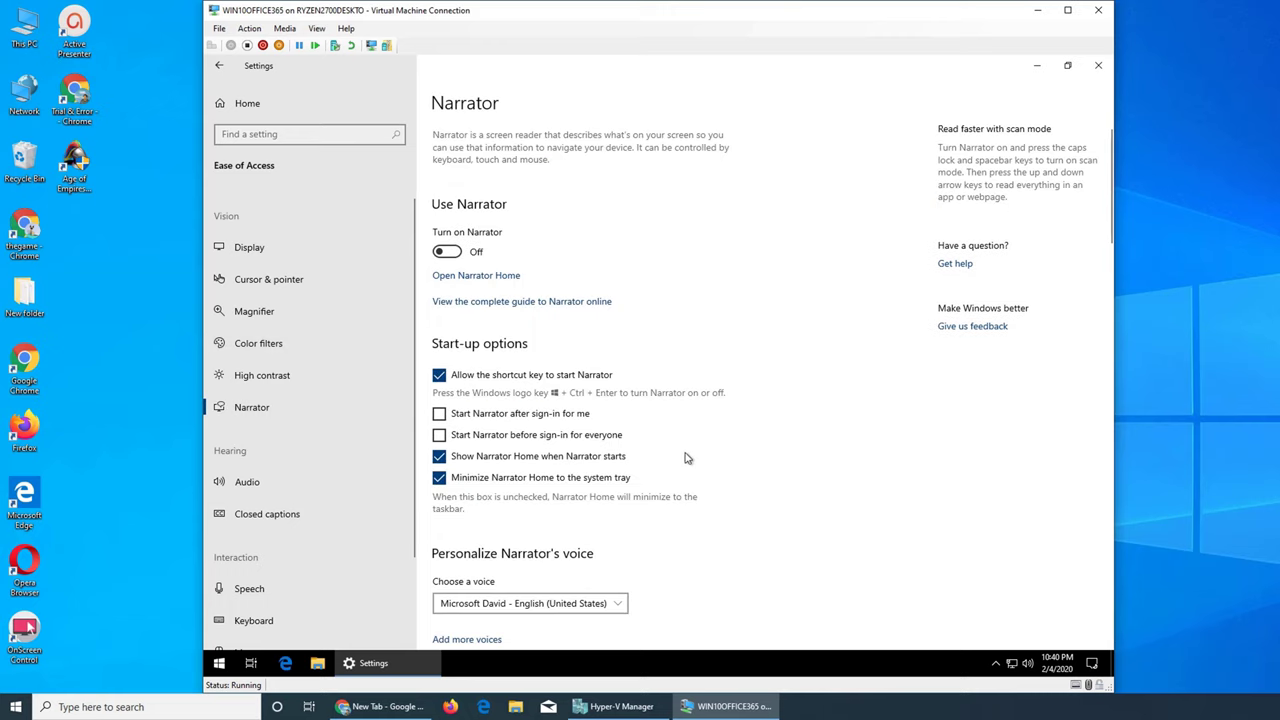
scroll(357, 509, down, 2)
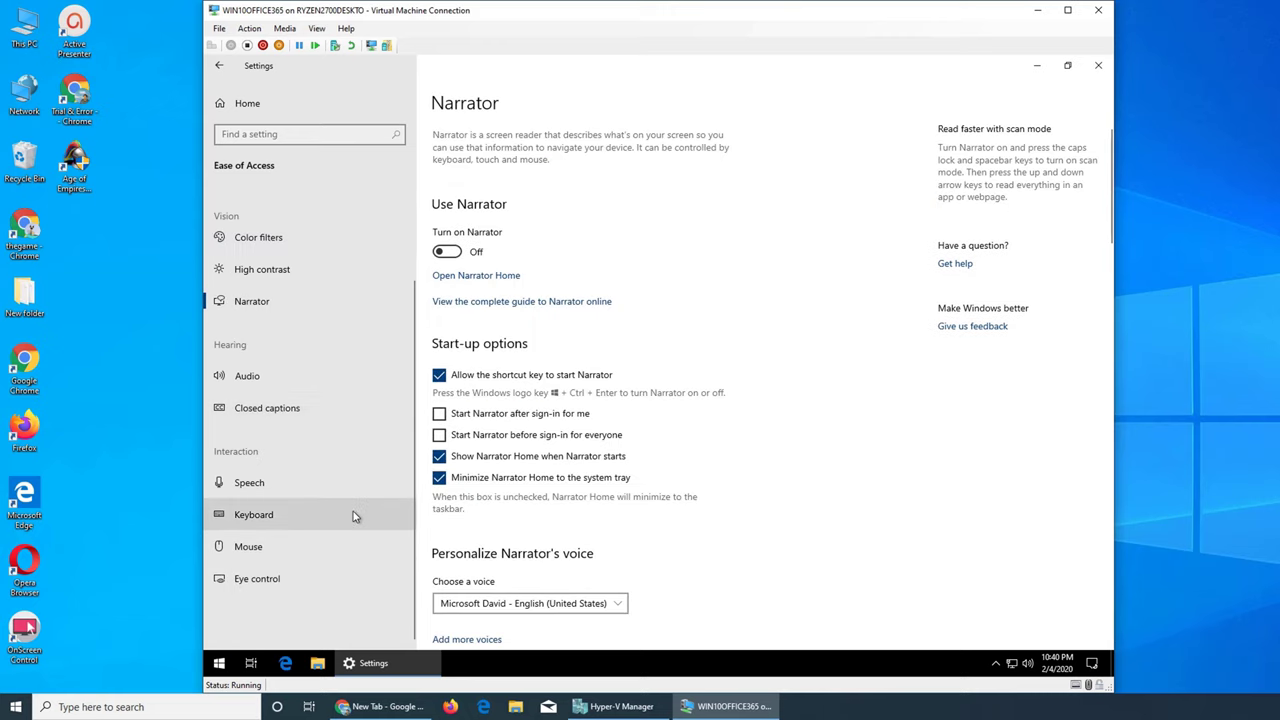
Step: Return to the Settings home screen and minimize the window to reveal the VM desktop
click(240, 105)
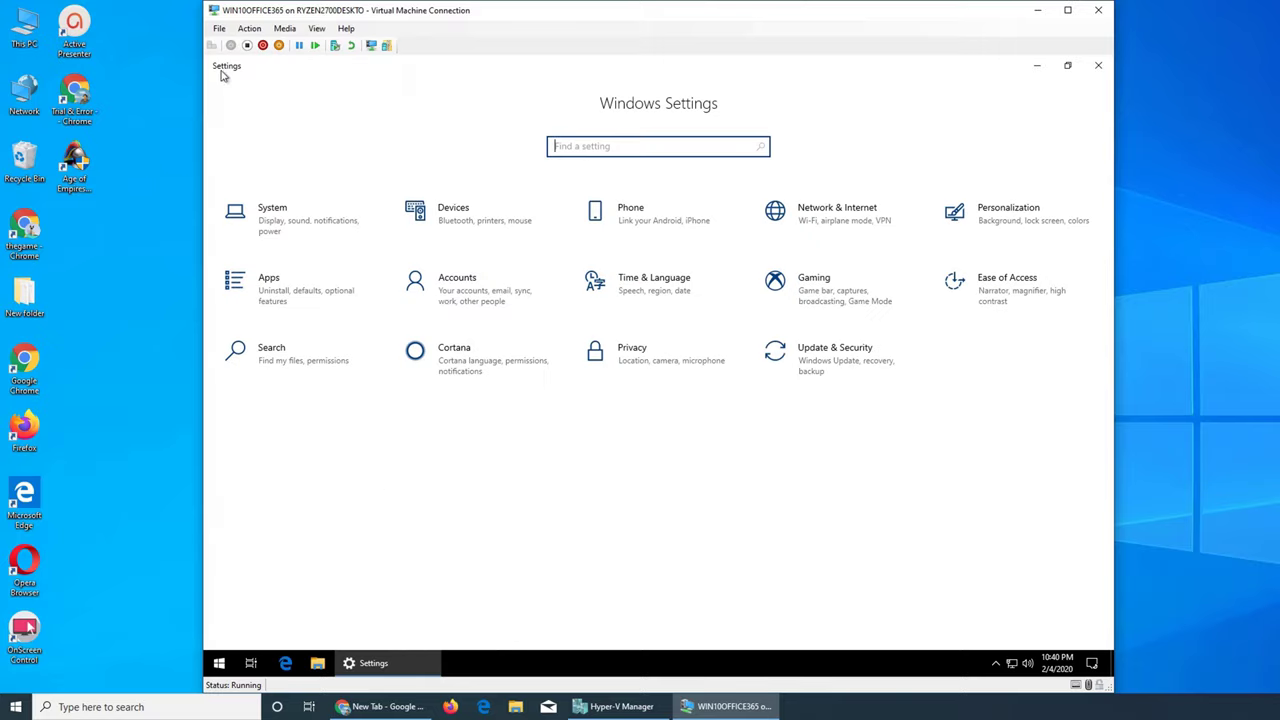
click(1040, 66)
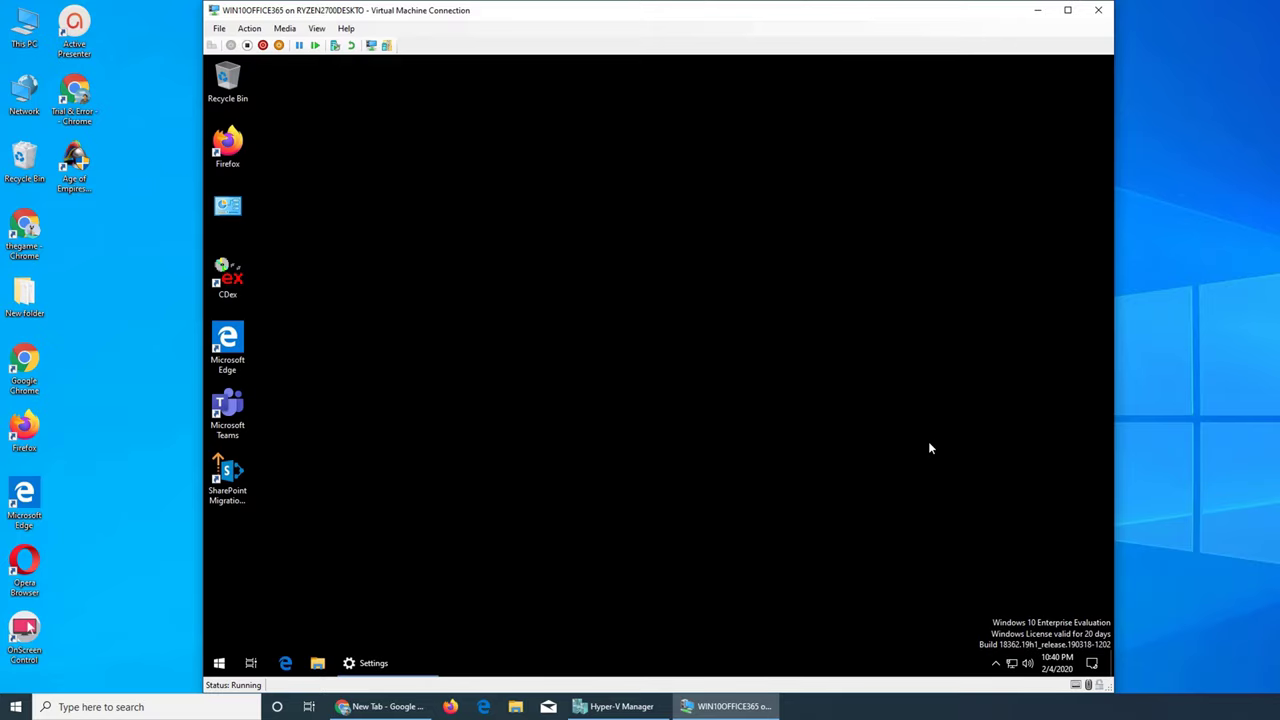